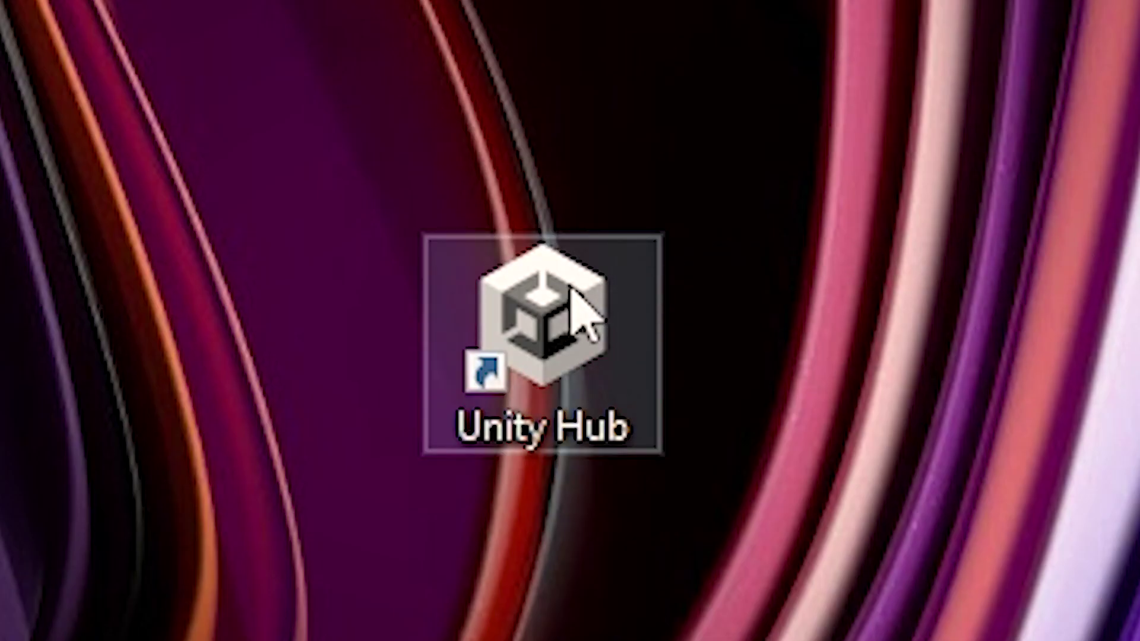
Step: Open Unity Hub and create a new project named "3D Shooter" from the 3D Core template
double_click(523, 314)
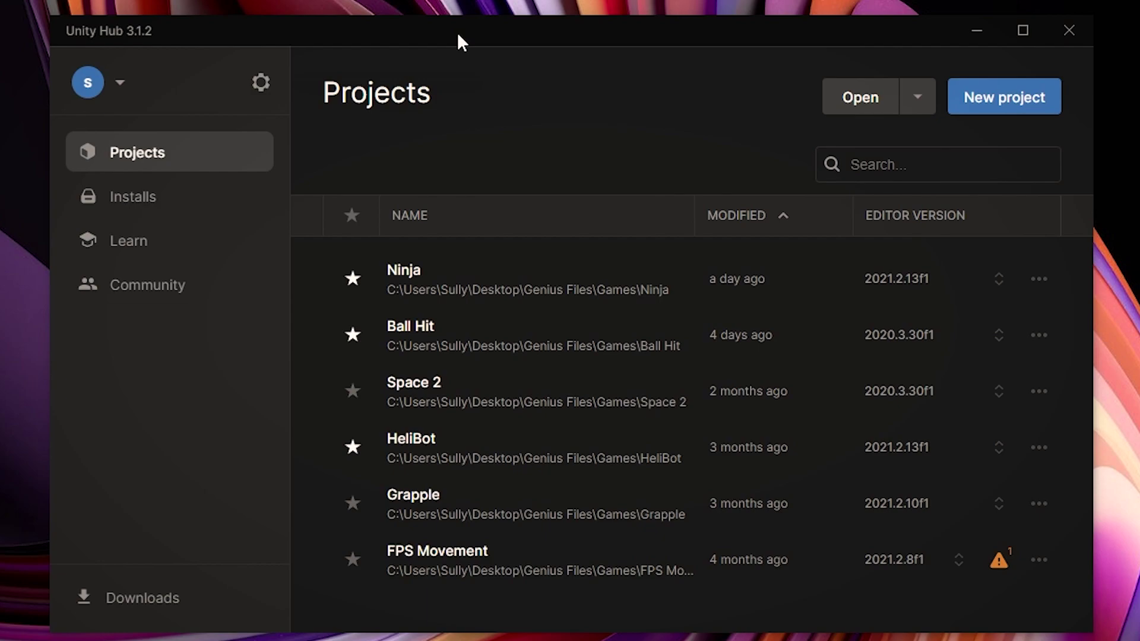
left_click(1002, 99)
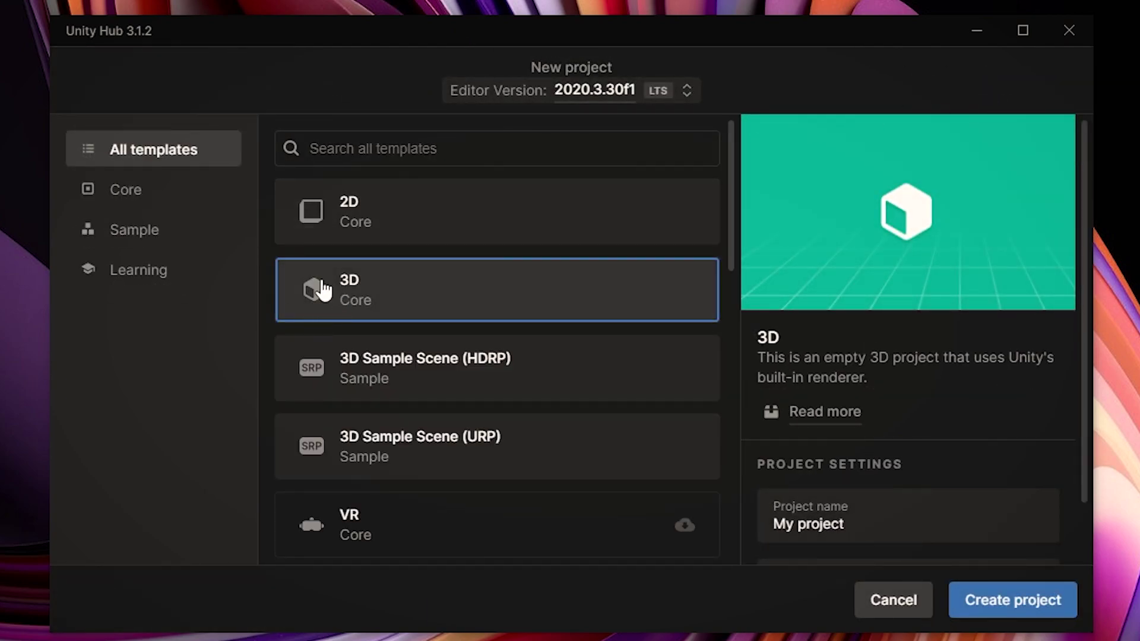
left_click_drag(971, 514, 480, 528)
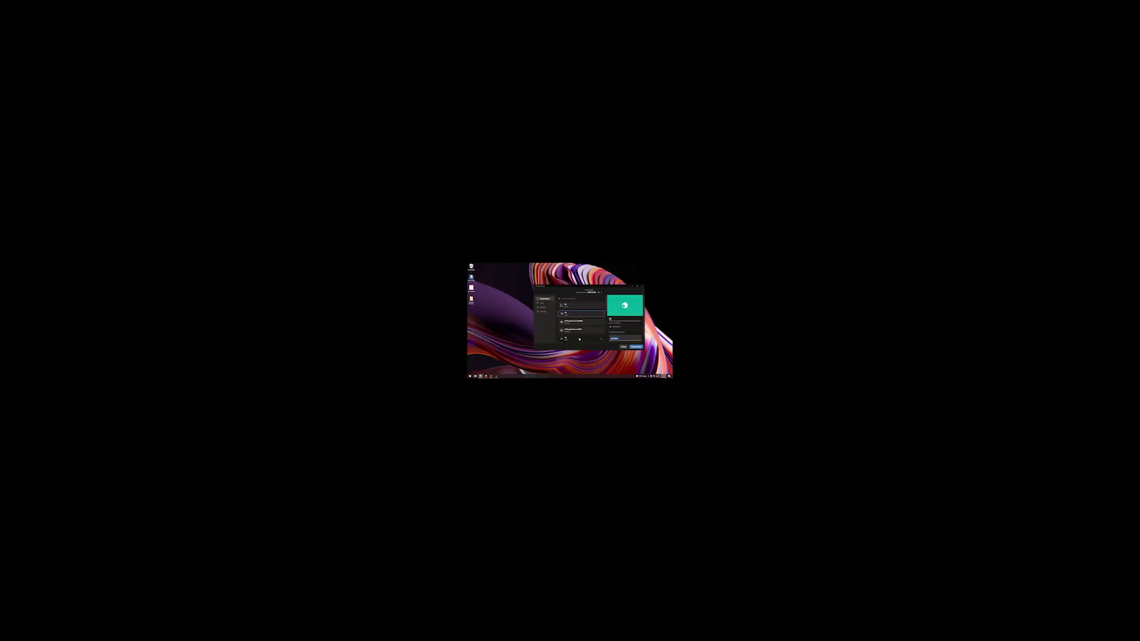
type("3D Shooter")
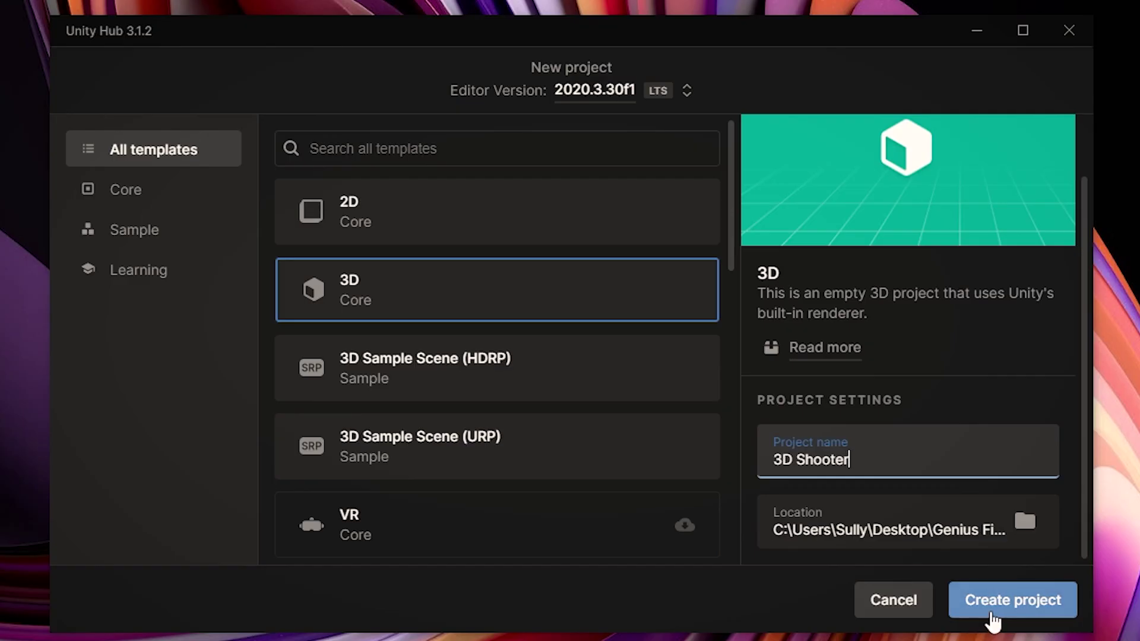
left_click(1012, 600)
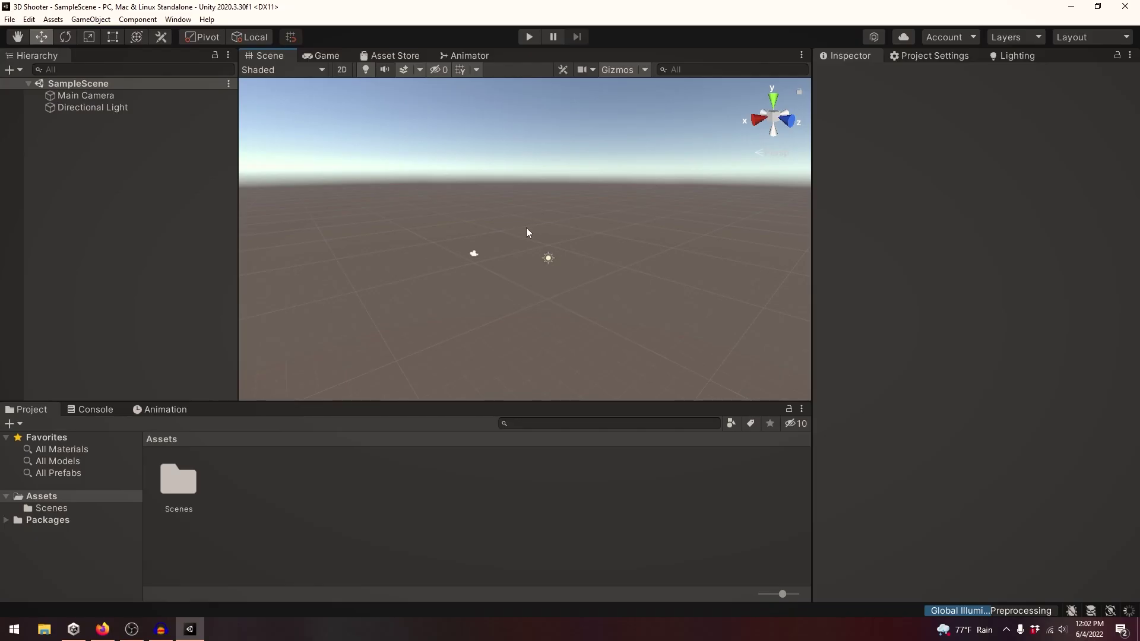
right_click_drag(526, 228, 188, 234)
key("w")
key("d")
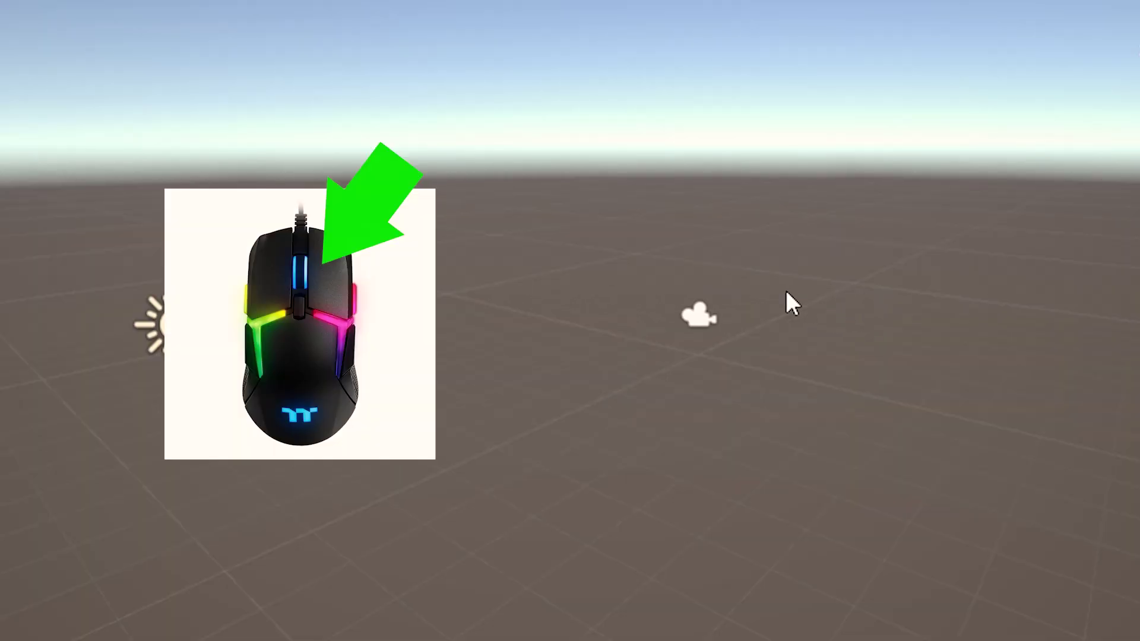
right_click_drag(786, 300, 592, 314)
key("e")
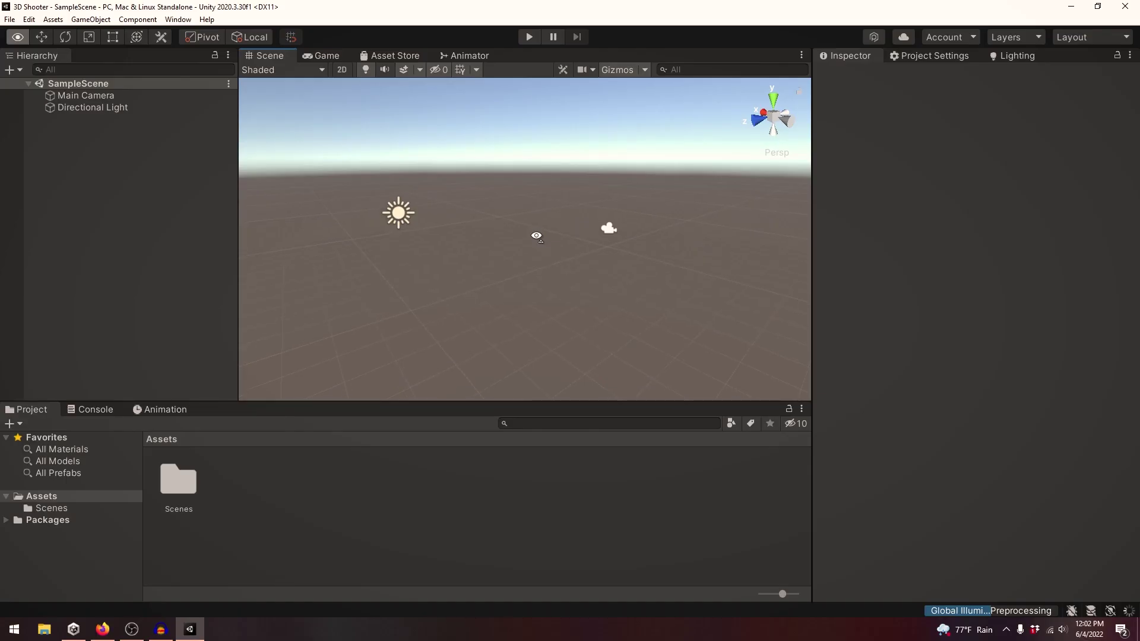
right_click_drag(536, 236, 561, 251)
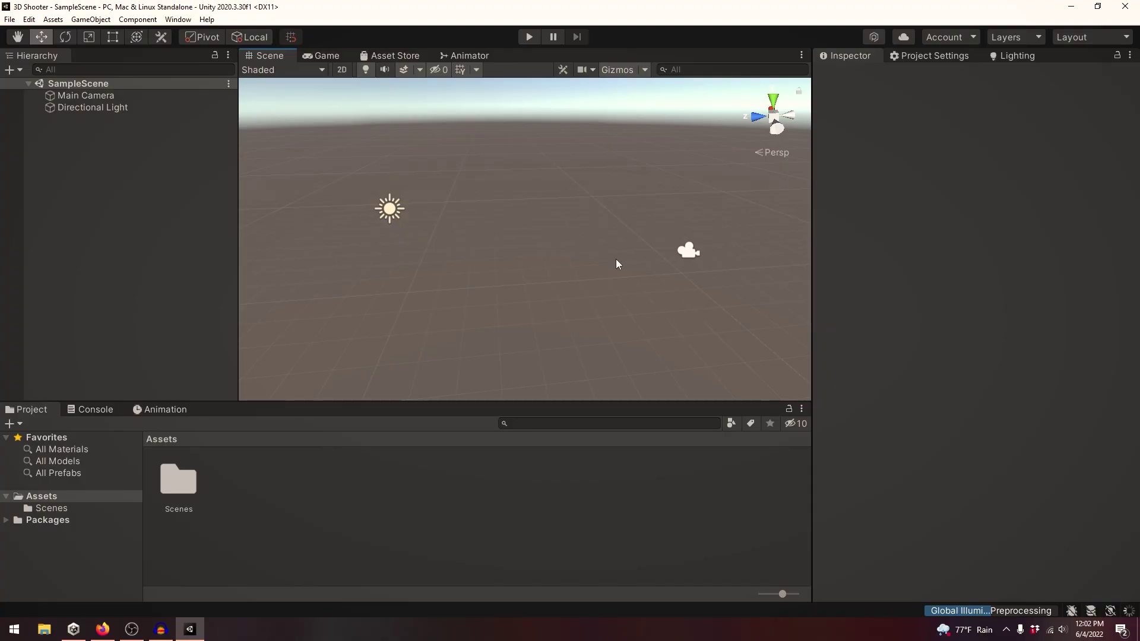
Step: Add a plane to the scene and reset its transform to the world origin
right_click(72, 166)
mouse_move(125, 318)
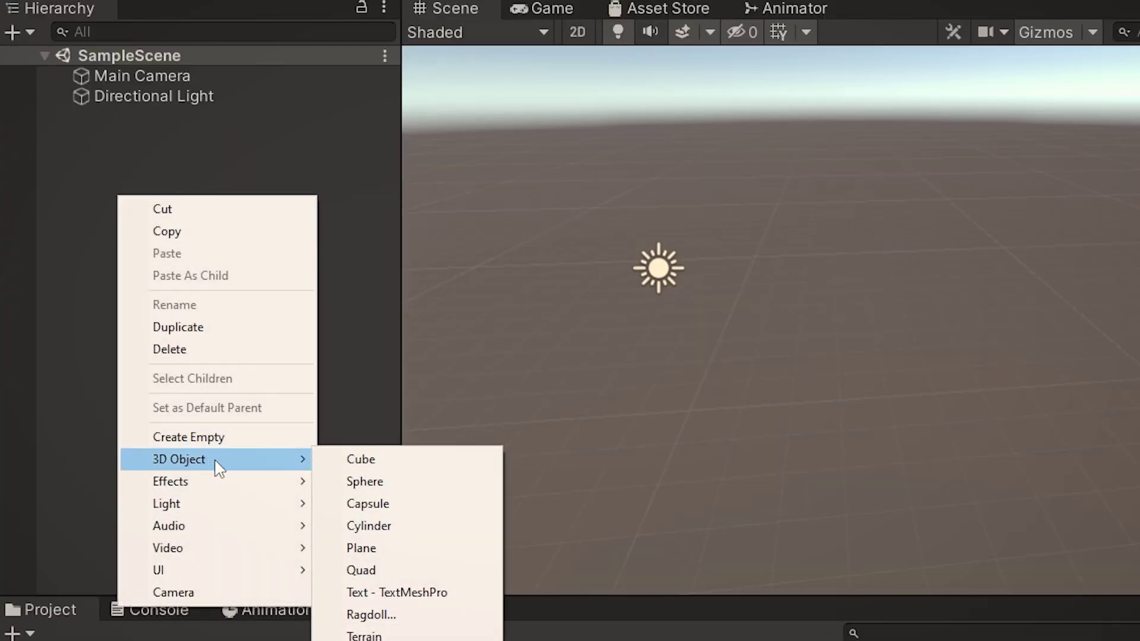
left_click(393, 556)
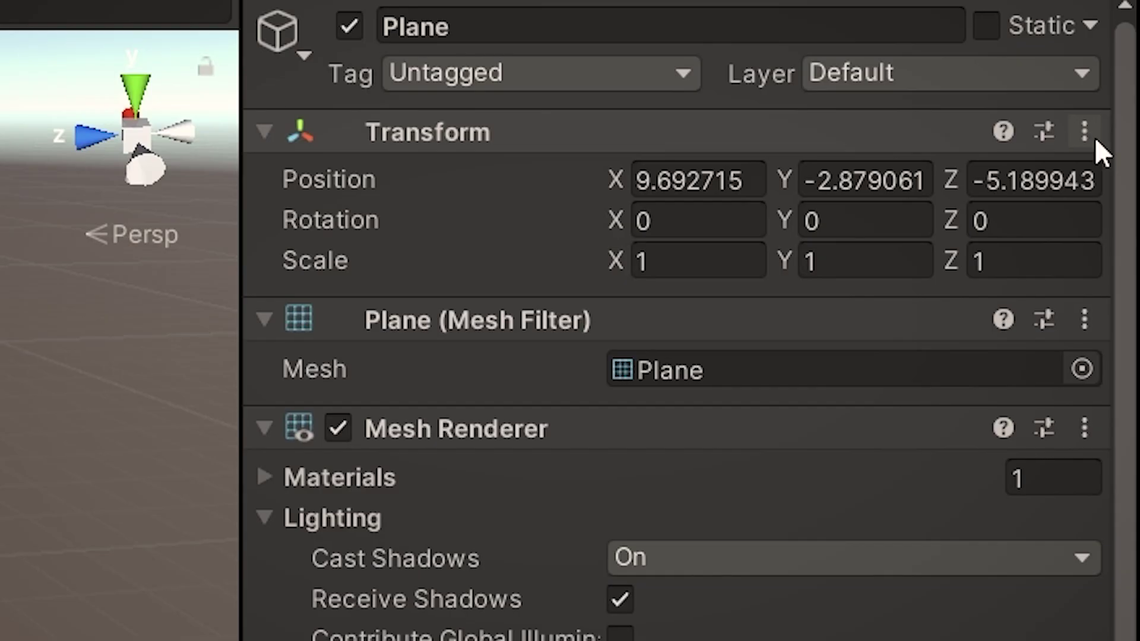
left_click(1121, 115)
left_click(999, 161)
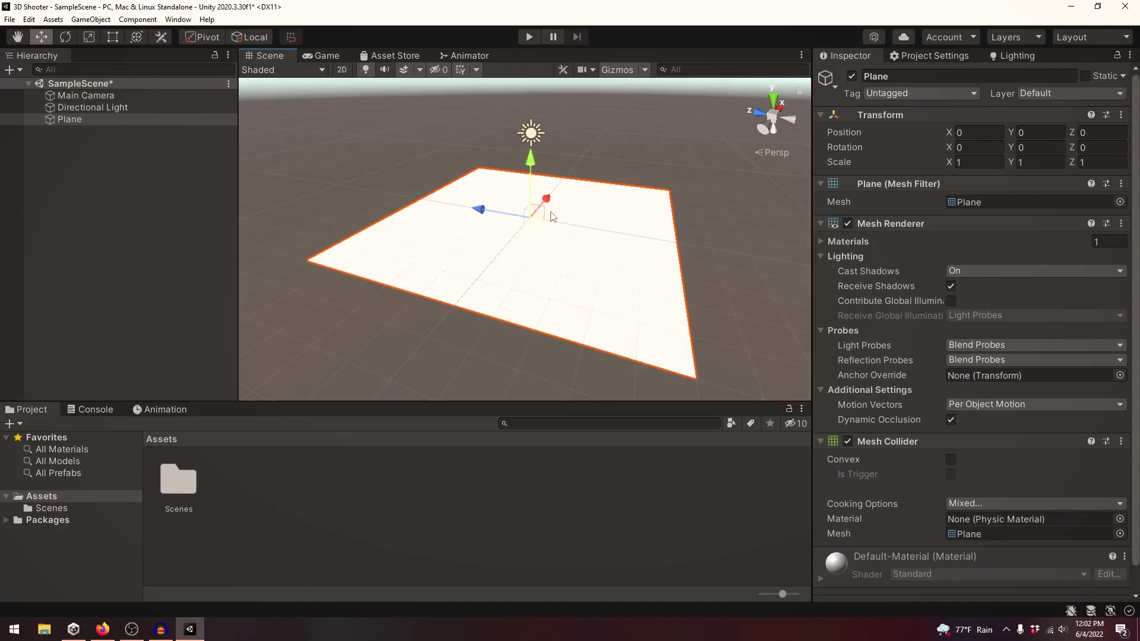
Step: Scale the plane up uniformly to about 5.8 on all axes and deselect it
key("r")
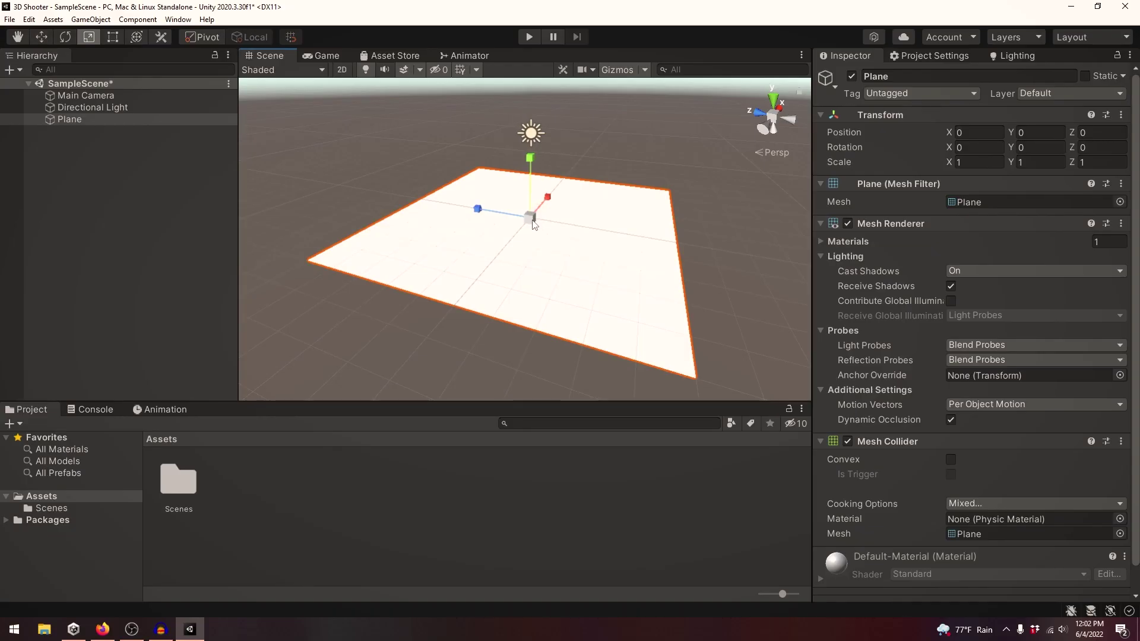
left_click_drag(532, 222, 749, 108)
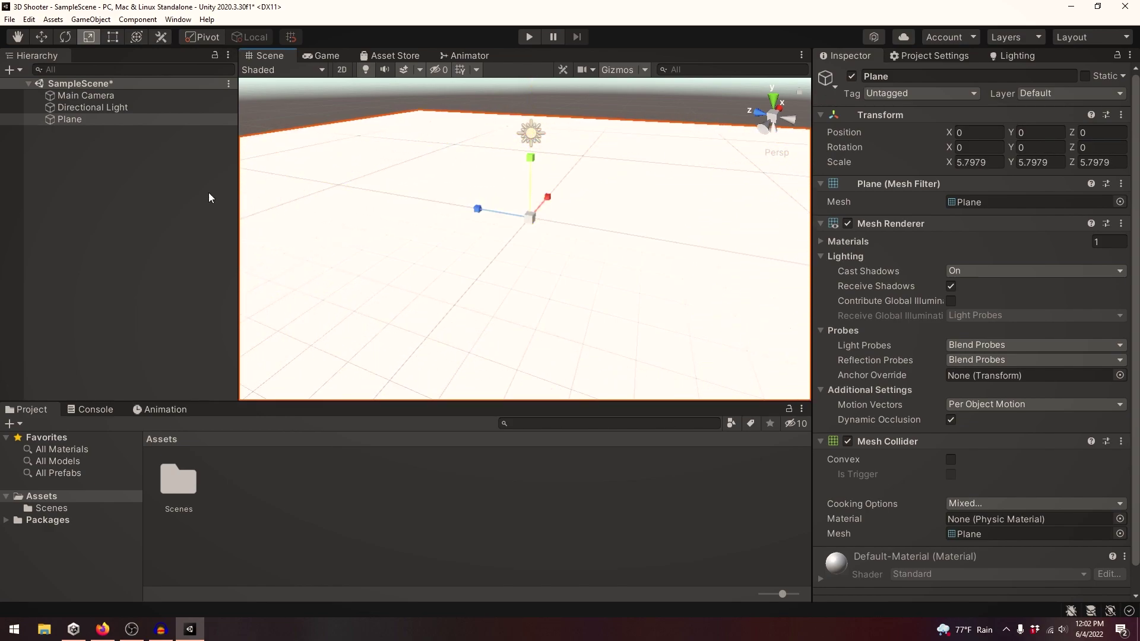
left_click(155, 209)
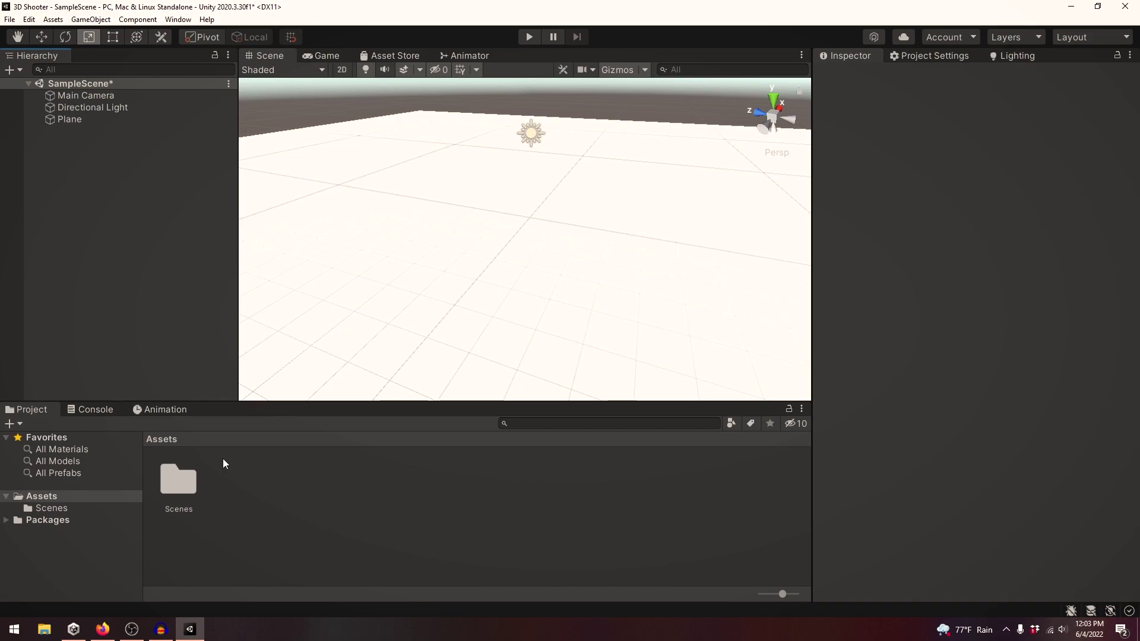
Step: Create a new material named "Ground" in the Assets folder
right_click(242, 496)
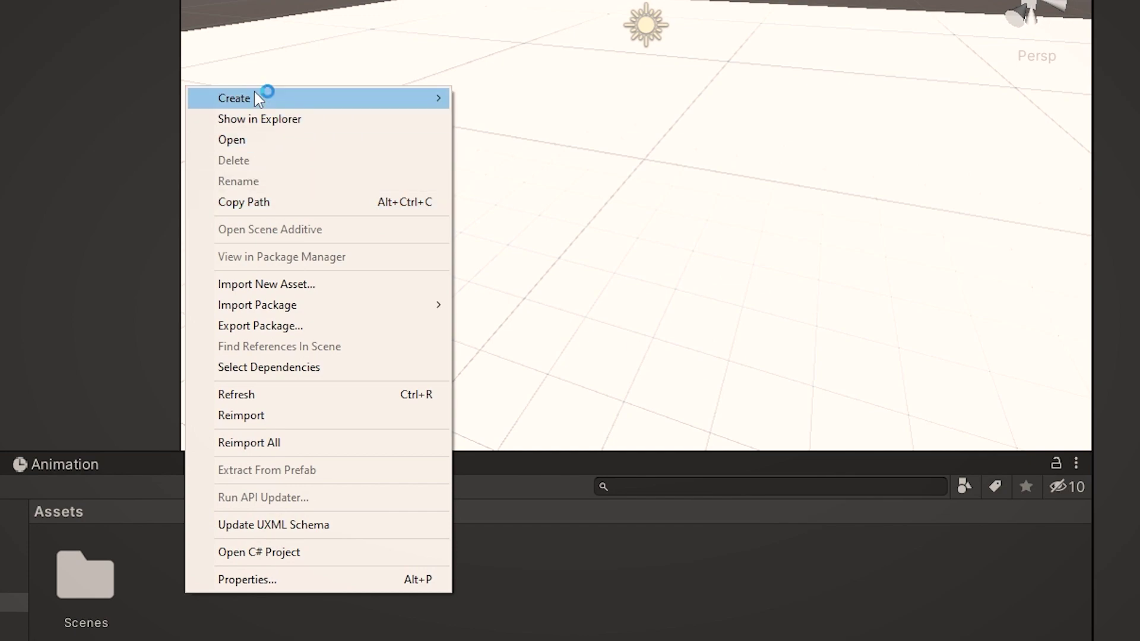
mouse_move(255, 94)
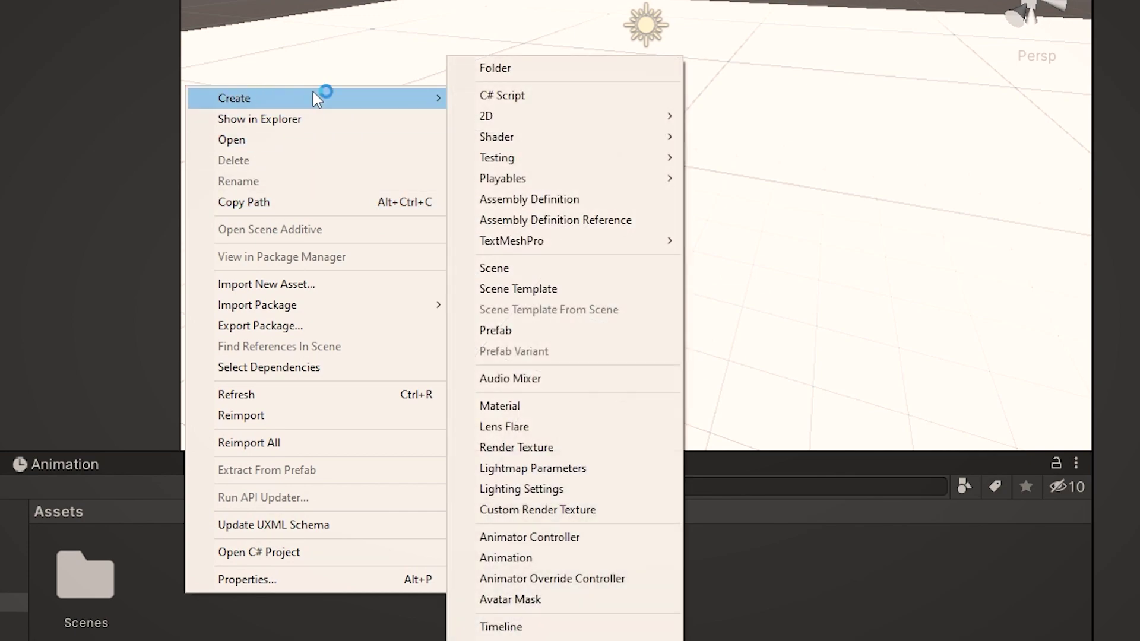
left_click(518, 401)
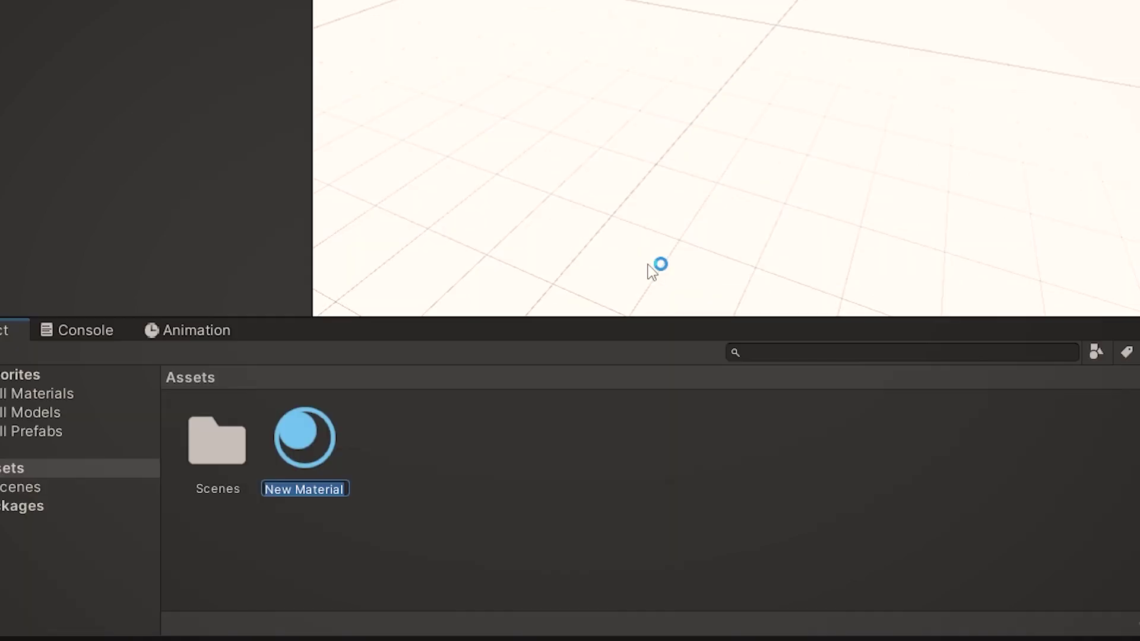
type("Ground")
key("Return")
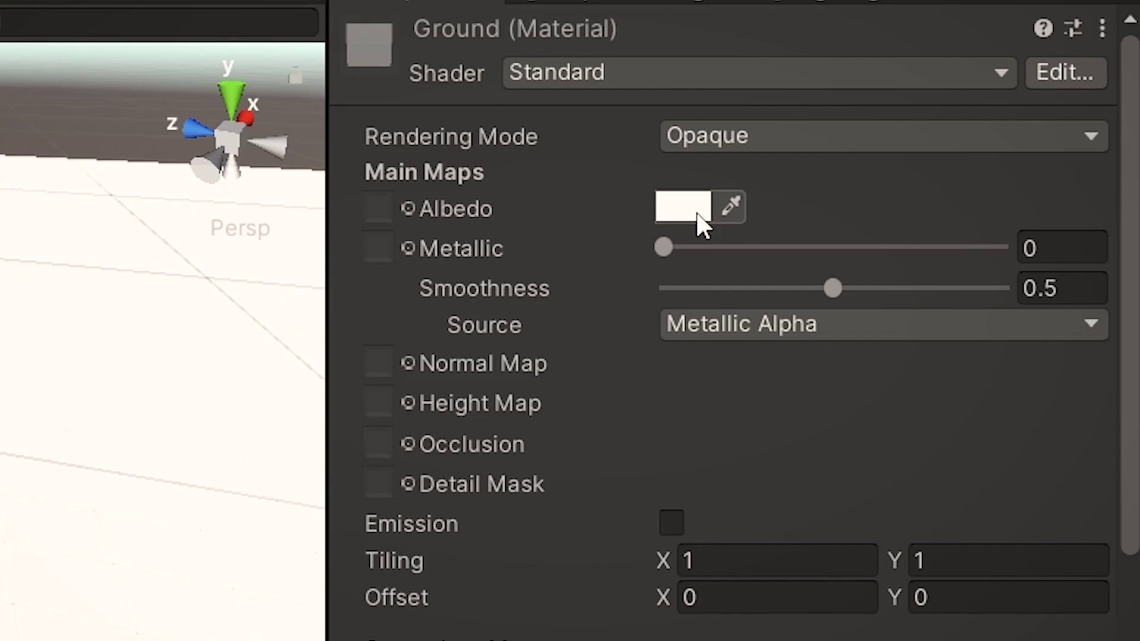
Step: Give the Ground material a dark blue albedo colour and a metallic value of about 0.35
left_click(960, 148)
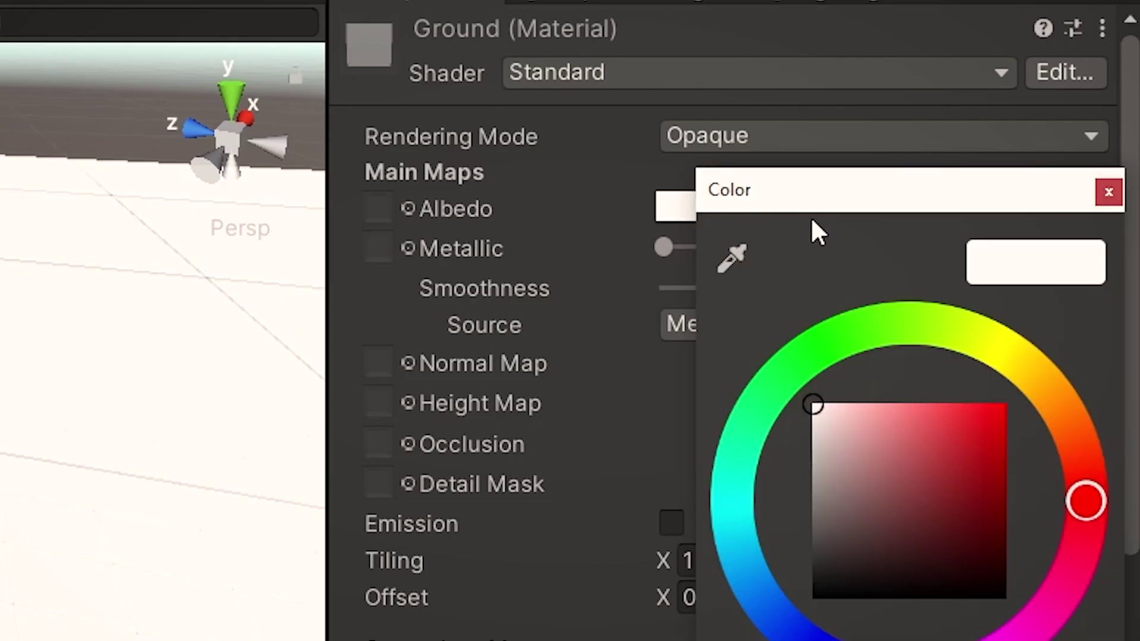
left_click(878, 564)
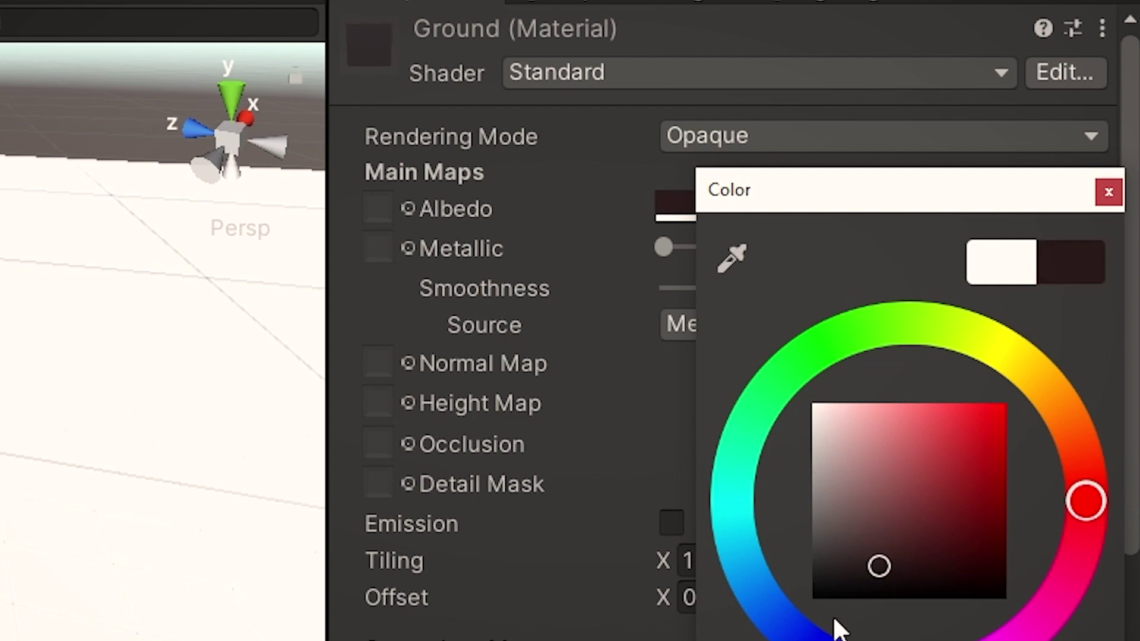
left_click(773, 610)
left_click_drag(880, 557, 924, 504)
left_click(1108, 192)
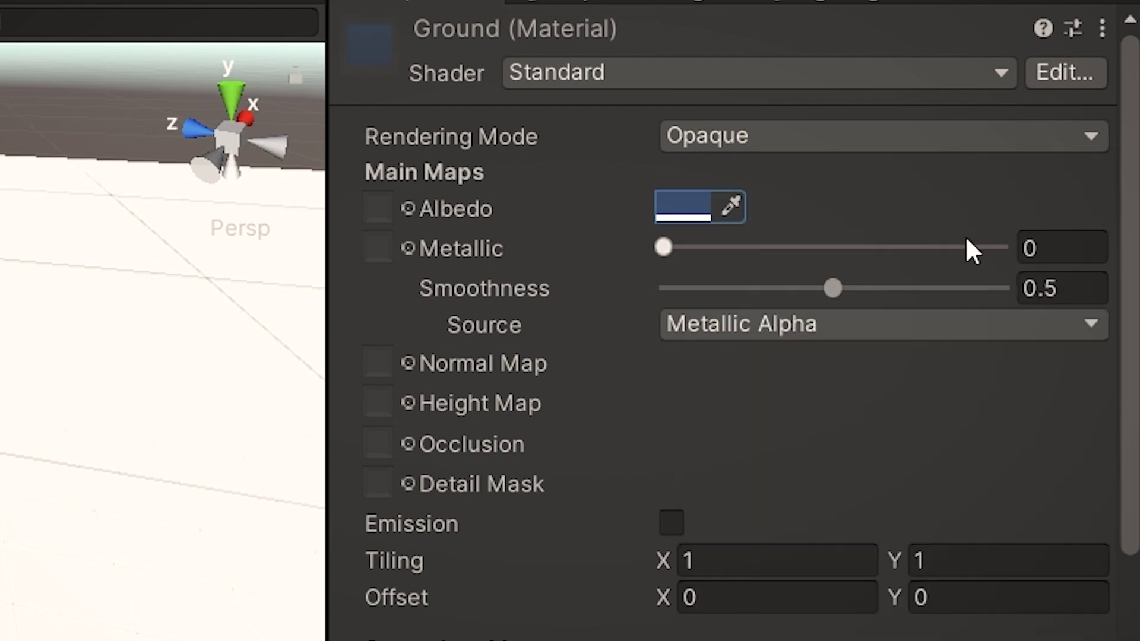
left_click(783, 245)
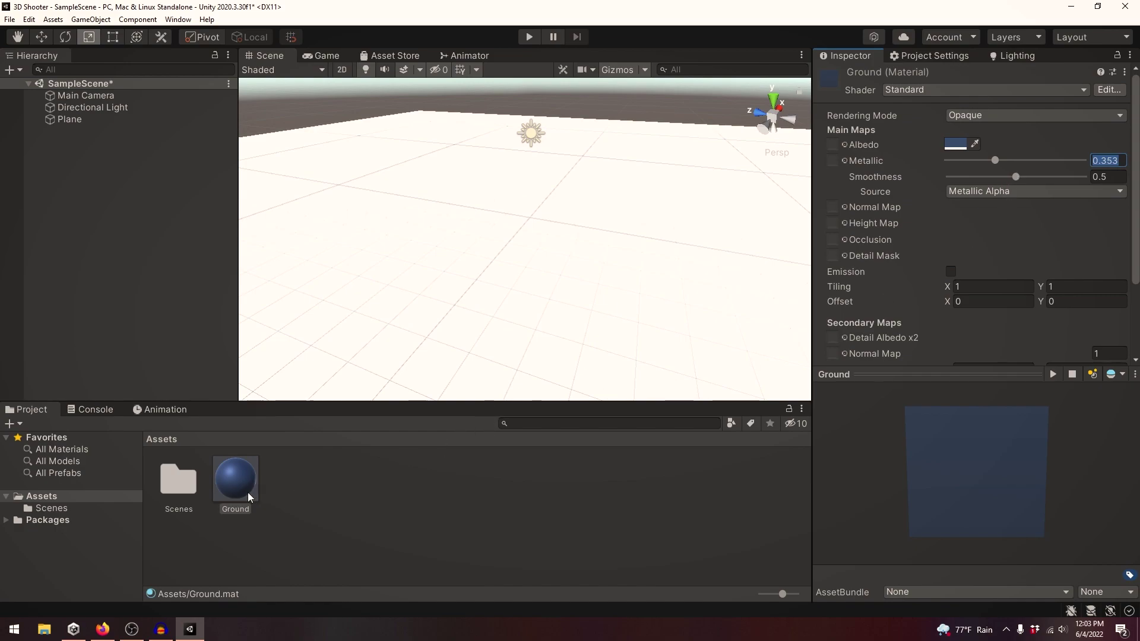
Step: Apply the Ground material to the plane and rename the plane object "Ground"
left_click_drag(236, 496, 374, 313)
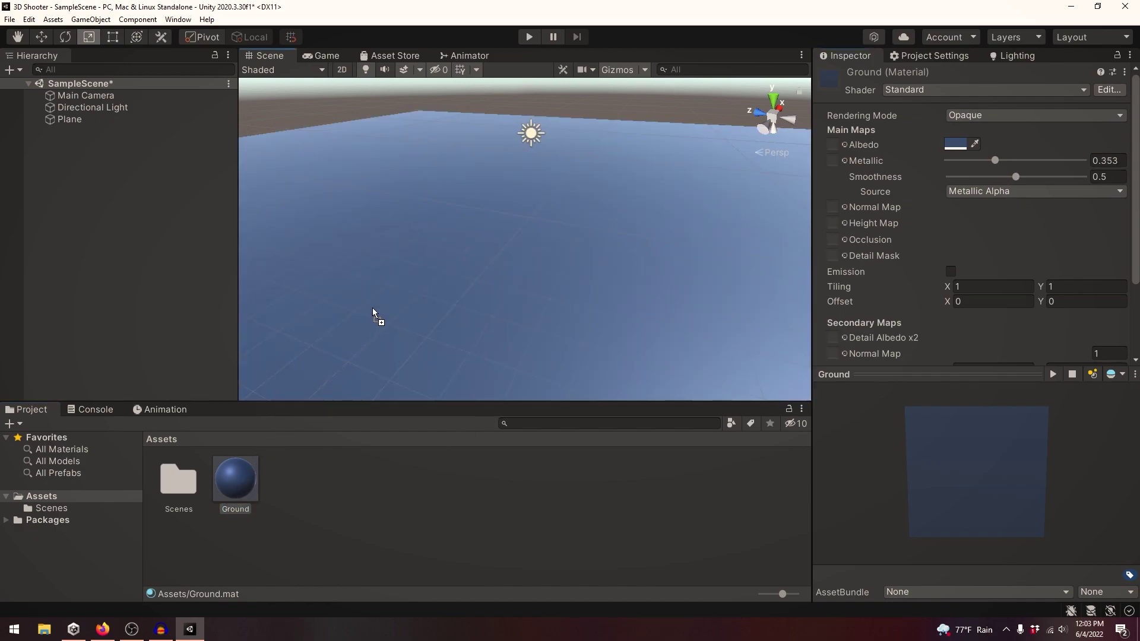
left_click_drag(592, 278, 611, 226, "alt")
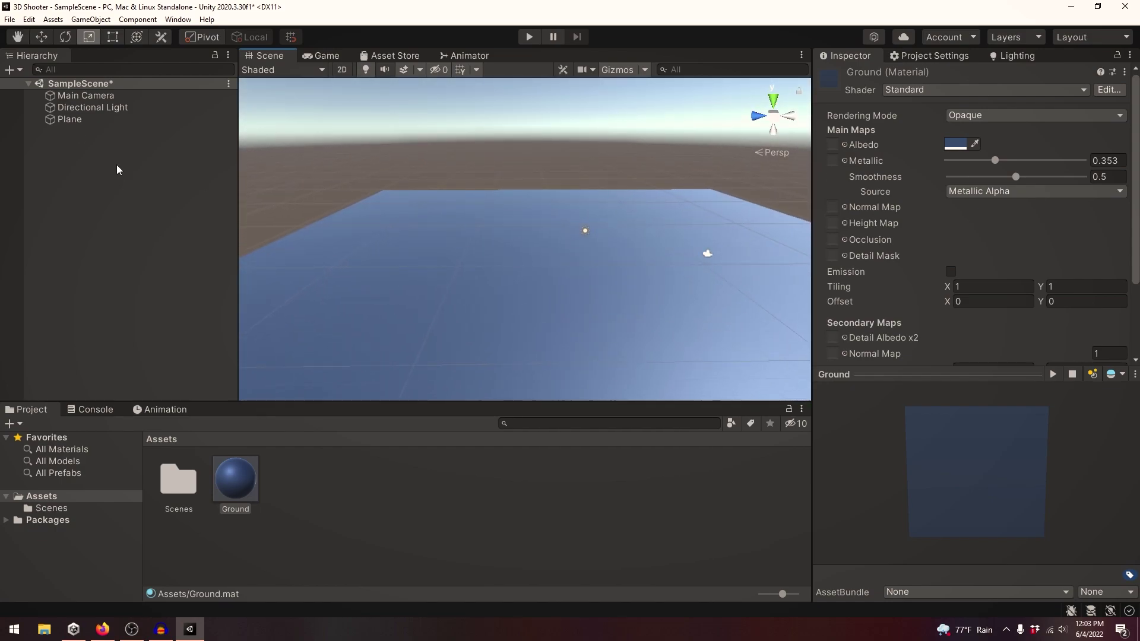
left_click(55, 121)
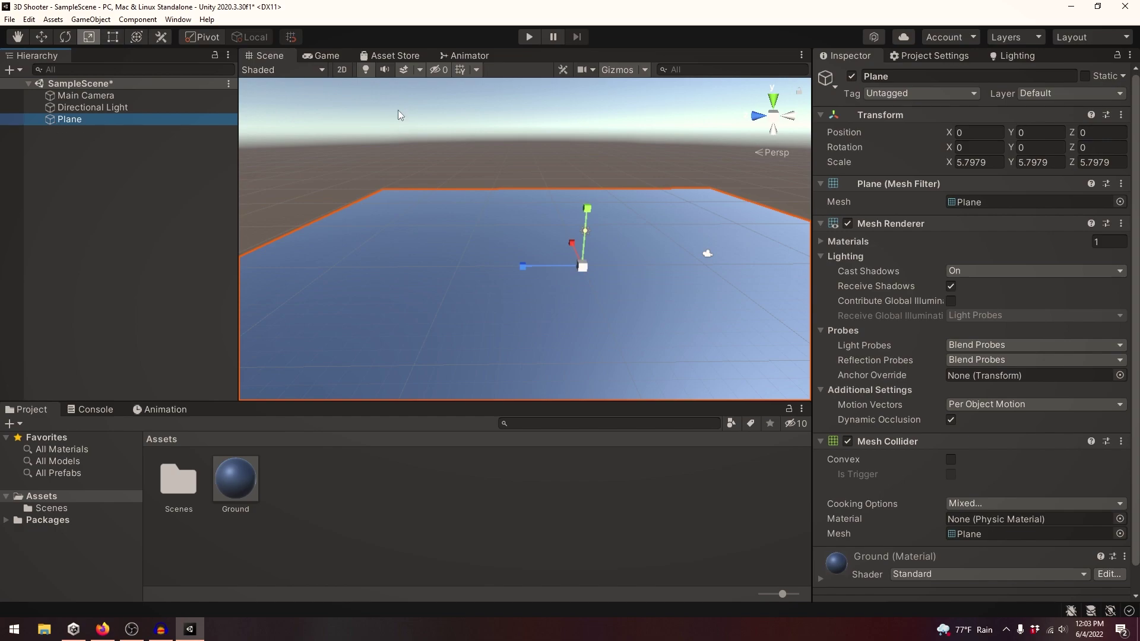
left_click(919, 76)
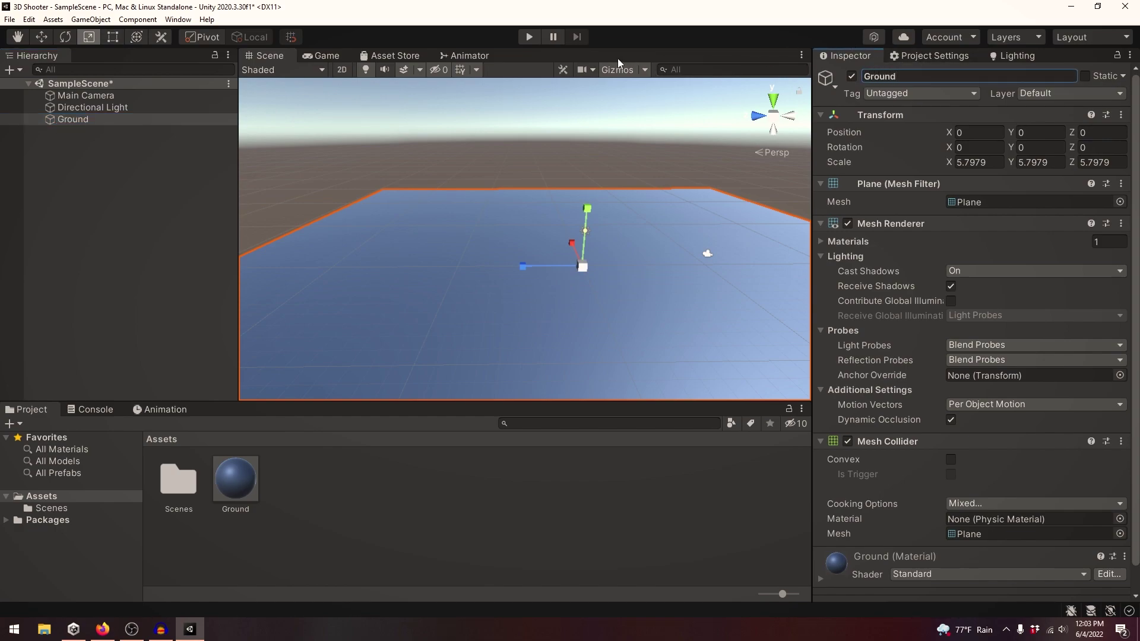
Step: Add a cube as a child of the Ground object
right_click(73, 123)
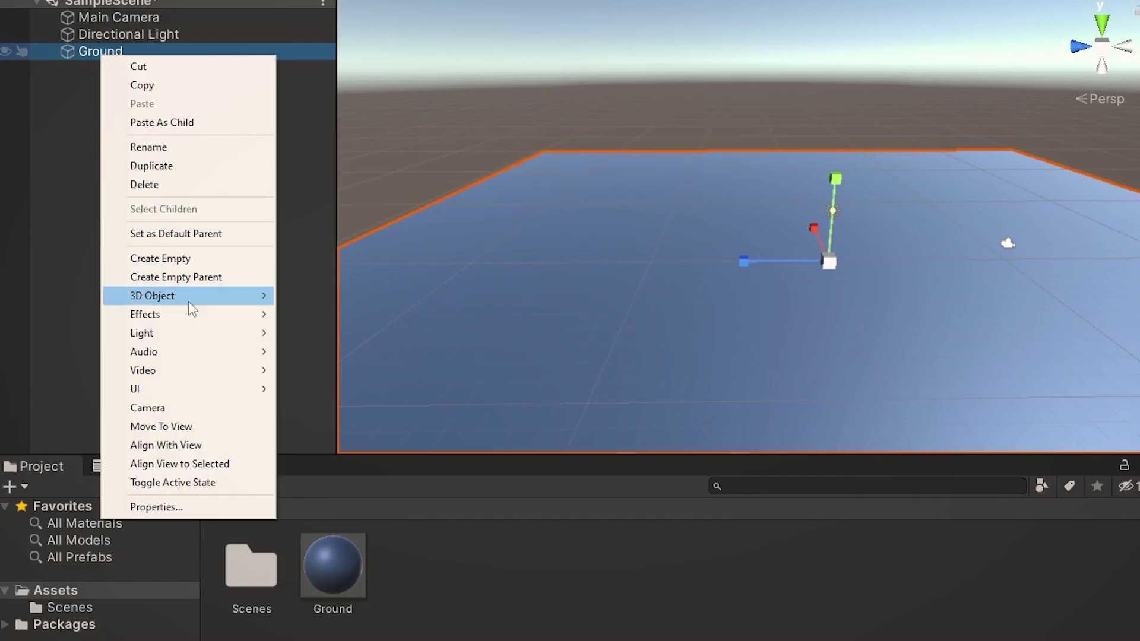
mouse_move(135, 290)
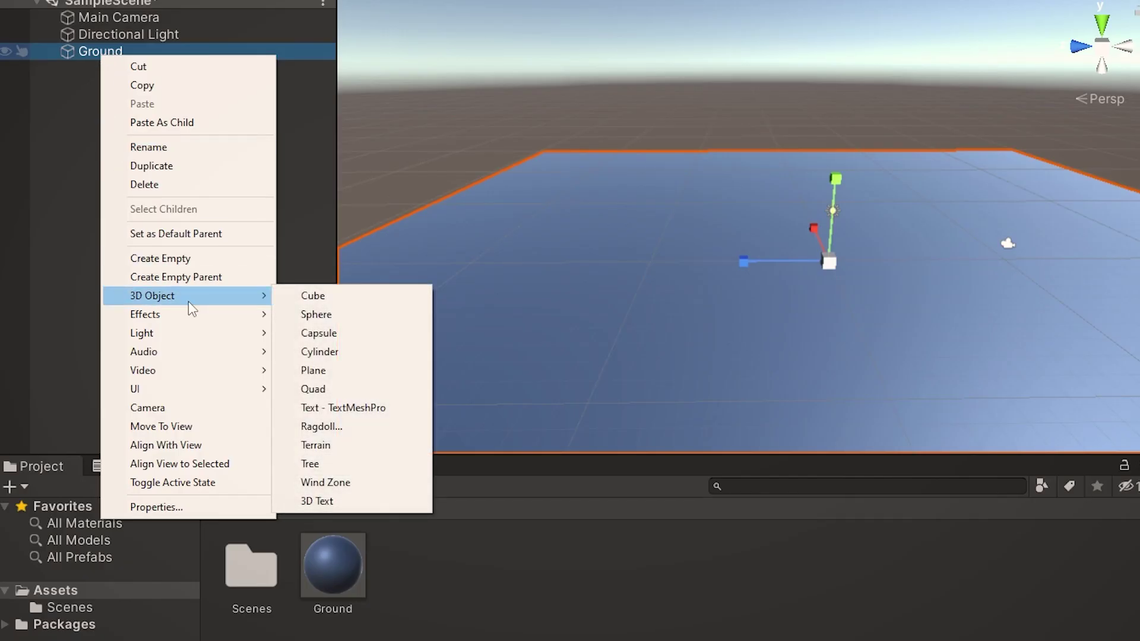
left_click(303, 295)
Step: Apply the Ground material to the cube and flatten it to a Y scale of about 0.35
left_click_drag(476, 188, 530, 209, "alt")
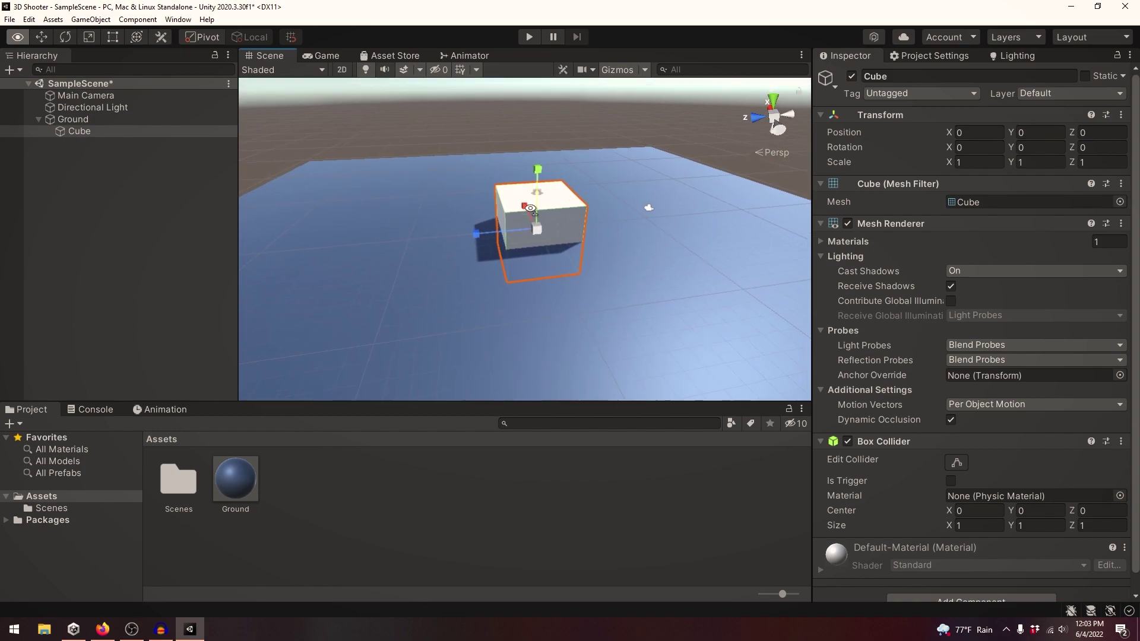
right_click_drag(530, 209, 534, 184)
key("w")
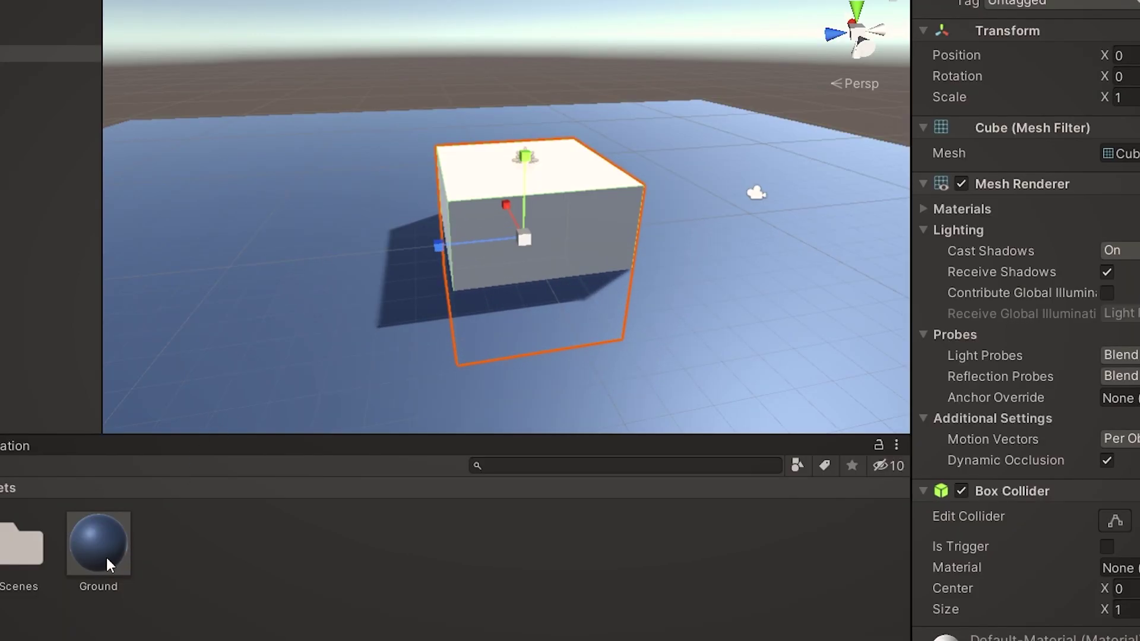
left_click_drag(241, 488, 515, 224)
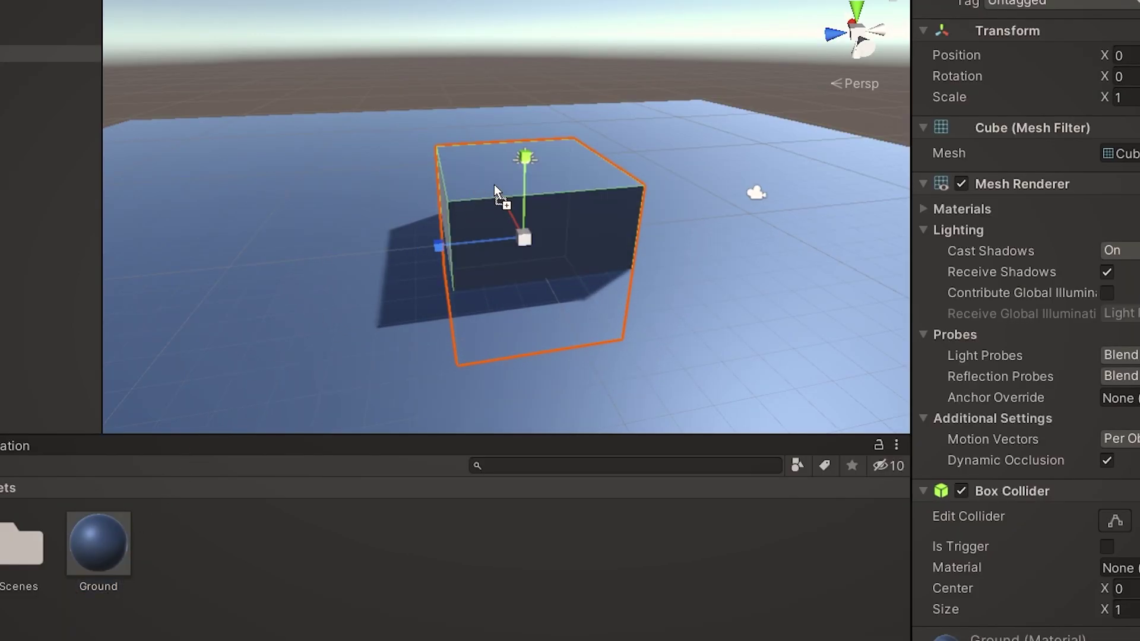
left_click_drag(494, 184, 495, 185)
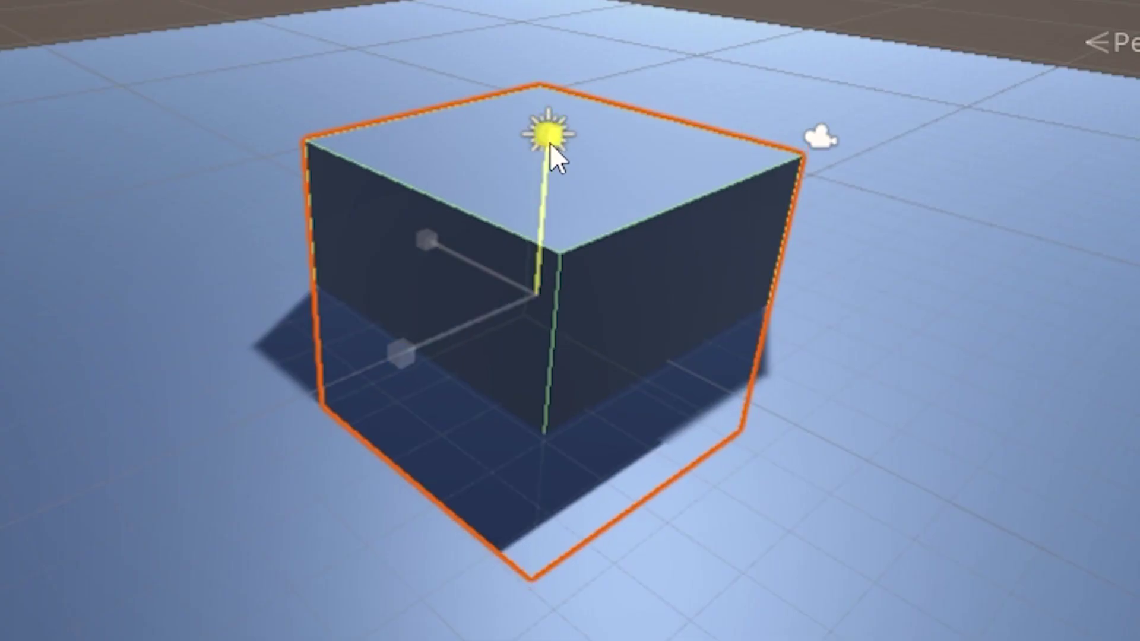
left_click_drag(569, 189, 535, 221)
key("w")
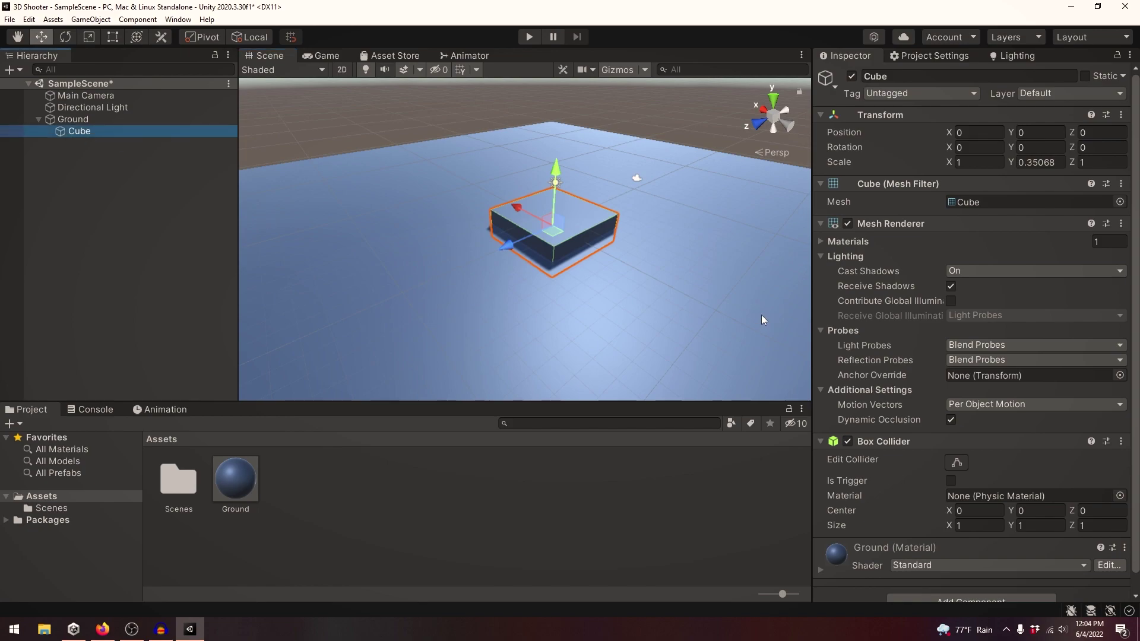
Step: Duplicate the flat cube, reshape the copy into an upright slab scaled about 1 × 1.15 × 0.2, and move it to about X -1.1, Z -1.03
key("ctrl+d")
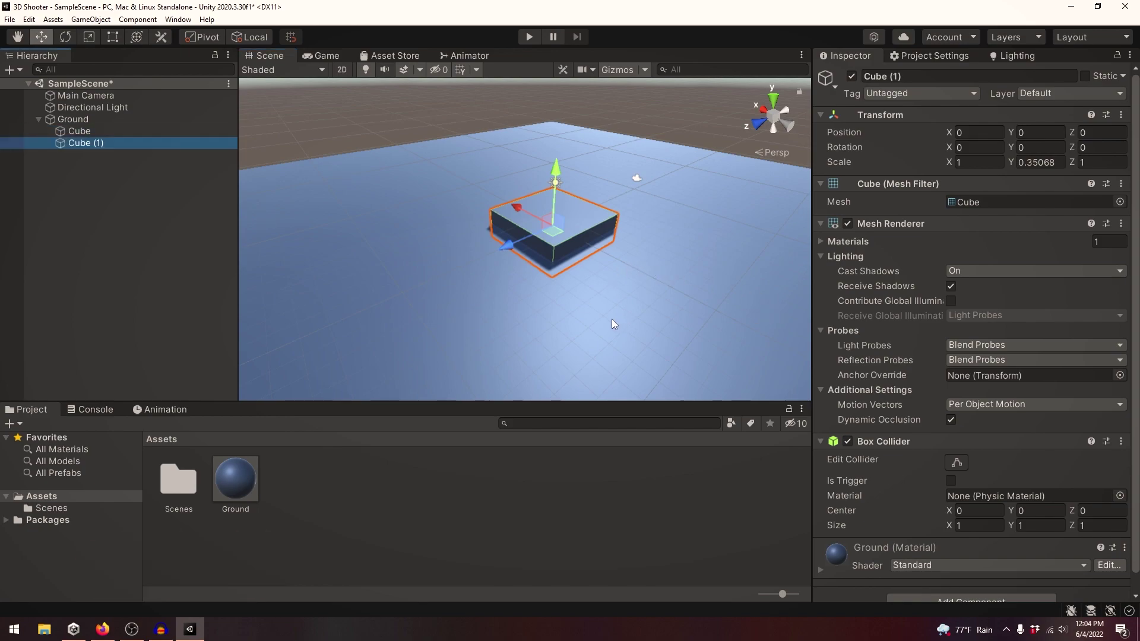
key("w")
left_click_drag(550, 232, 728, 57)
key("r")
key("w")
right_click_drag(553, 257, 609, 262)
left_click_drag(608, 262, 671, 296, "alt")
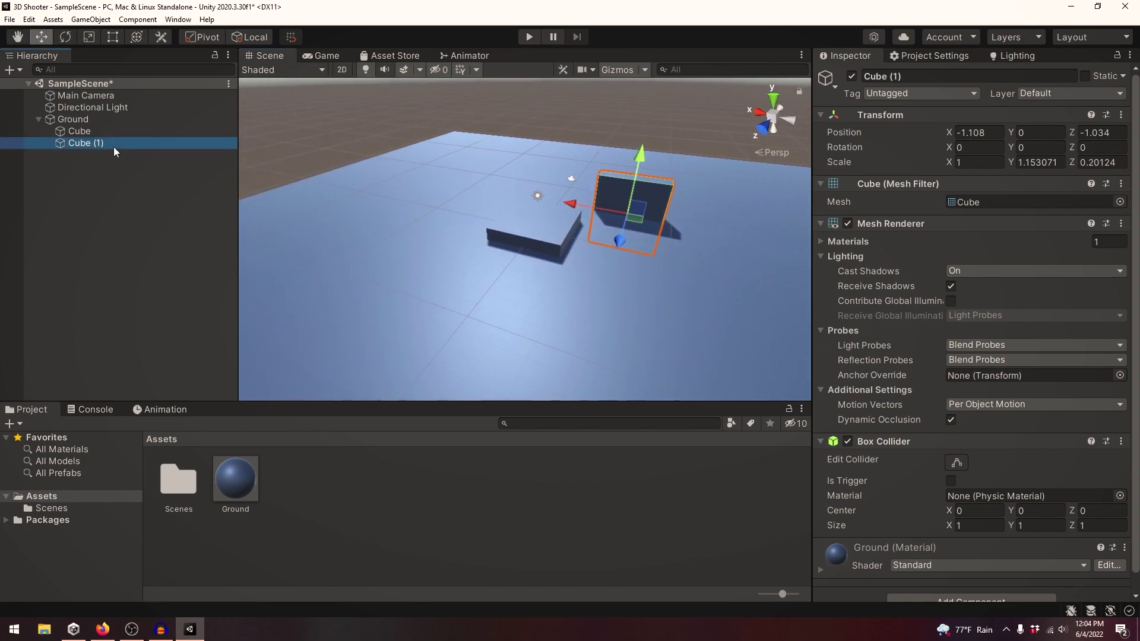
Step: Duplicate the upright slab, rotate the copy to about -64° around Y, and move it to a different spot on the ground
key("ctrl+d")
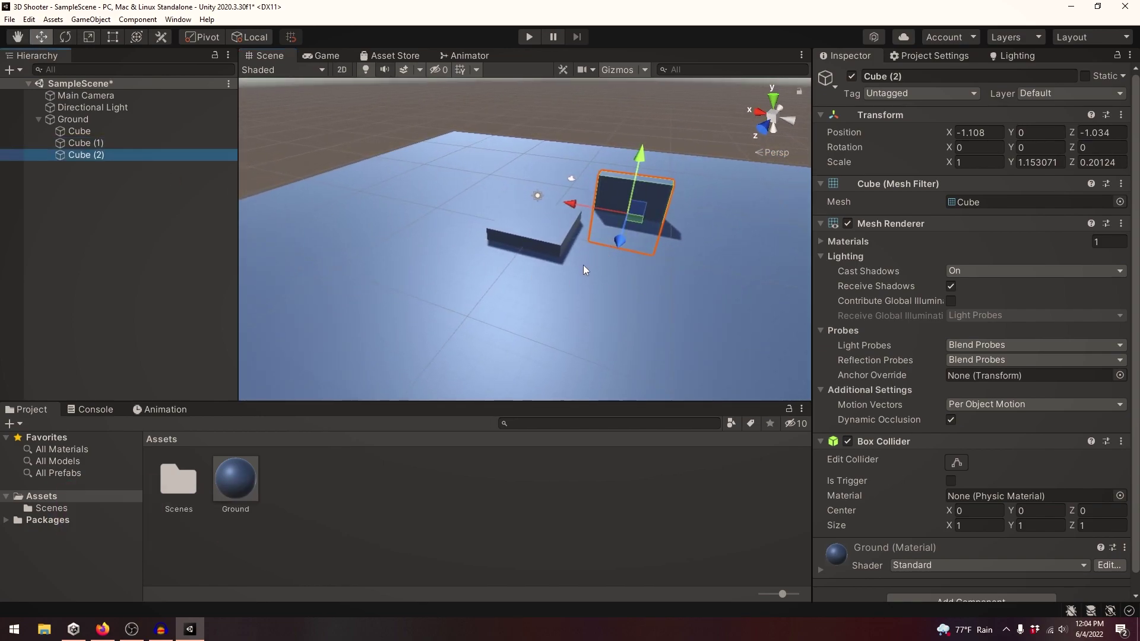
key("e")
key("e")
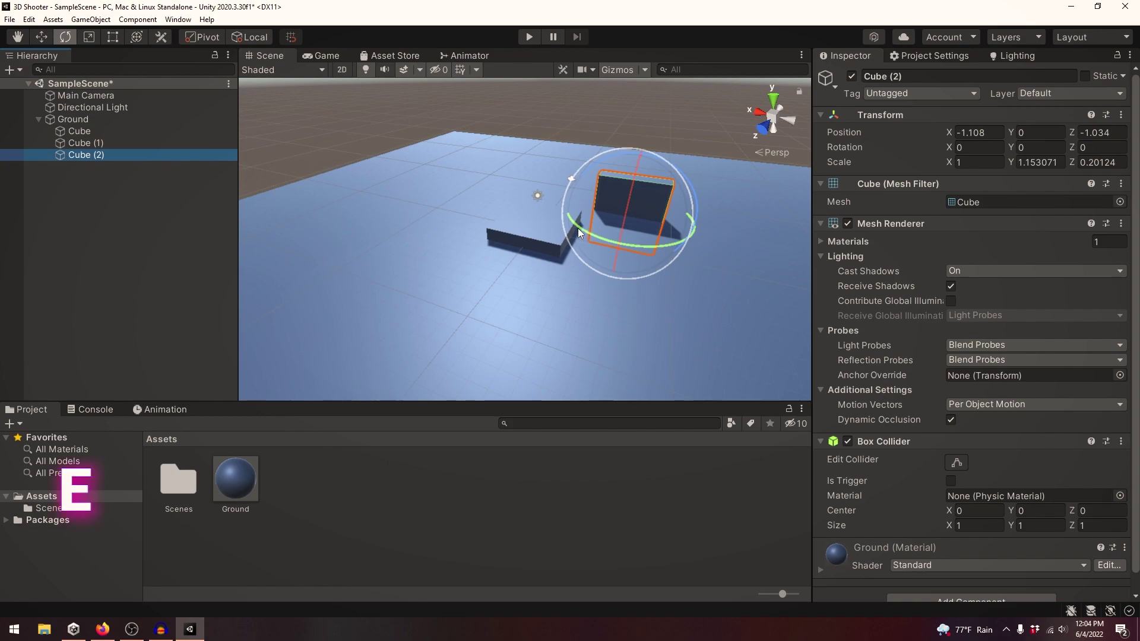
left_click_drag(578, 228, 679, 262)
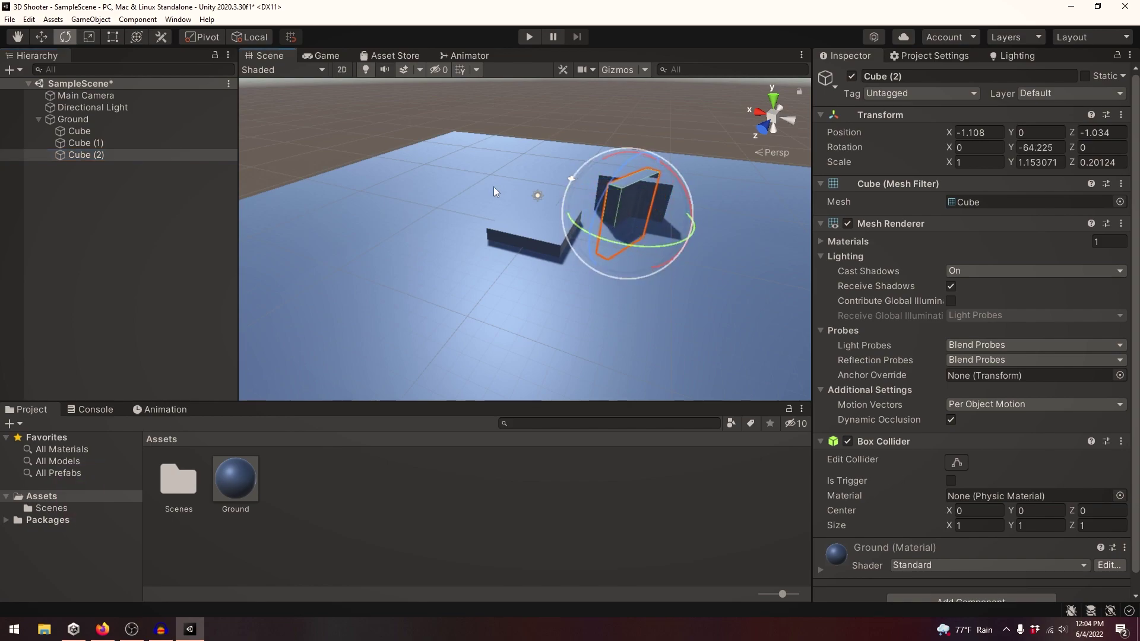
left_click_drag(493, 187, 476, 323, "alt")
key("w")
left_click(569, 198)
Step: Place another slab copy at about X -0.22, Z 1.87 and reshape it into a tall block scaled about 0.4 × 1.87 × 0.43
key("ctrl+d")
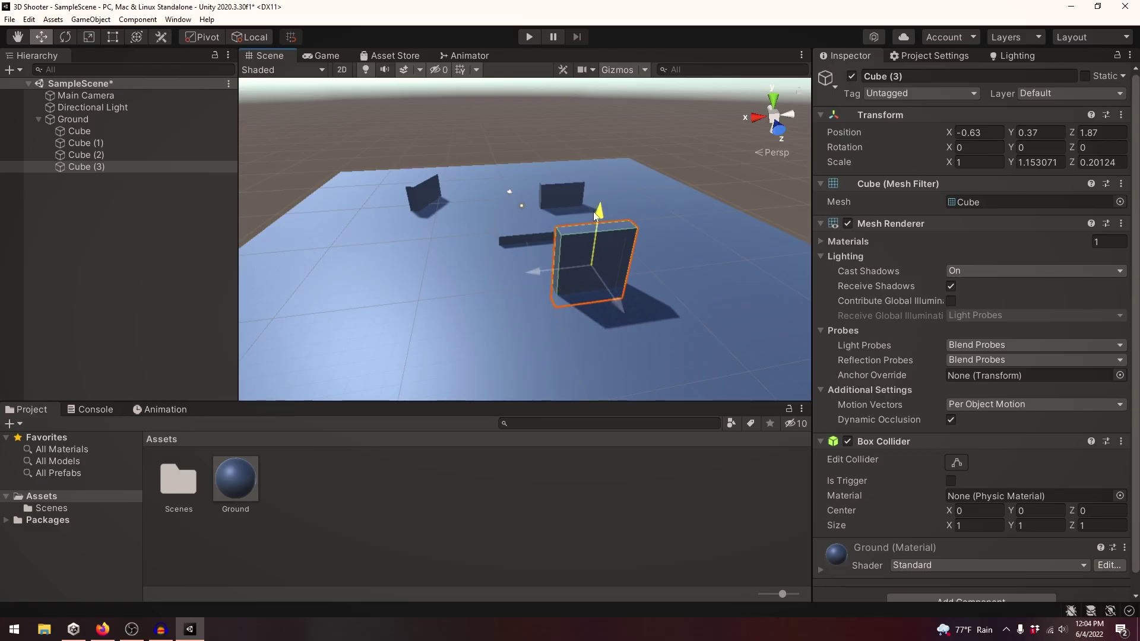
key("e")
key("t")
left_click_drag(626, 259, 614, 218)
key("r")
key("t")
left_click_drag(568, 179, 620, 258)
Step: Duplicate the tall block and spread the additional obstacle copies around the ground
left_click(84, 168)
key("w")
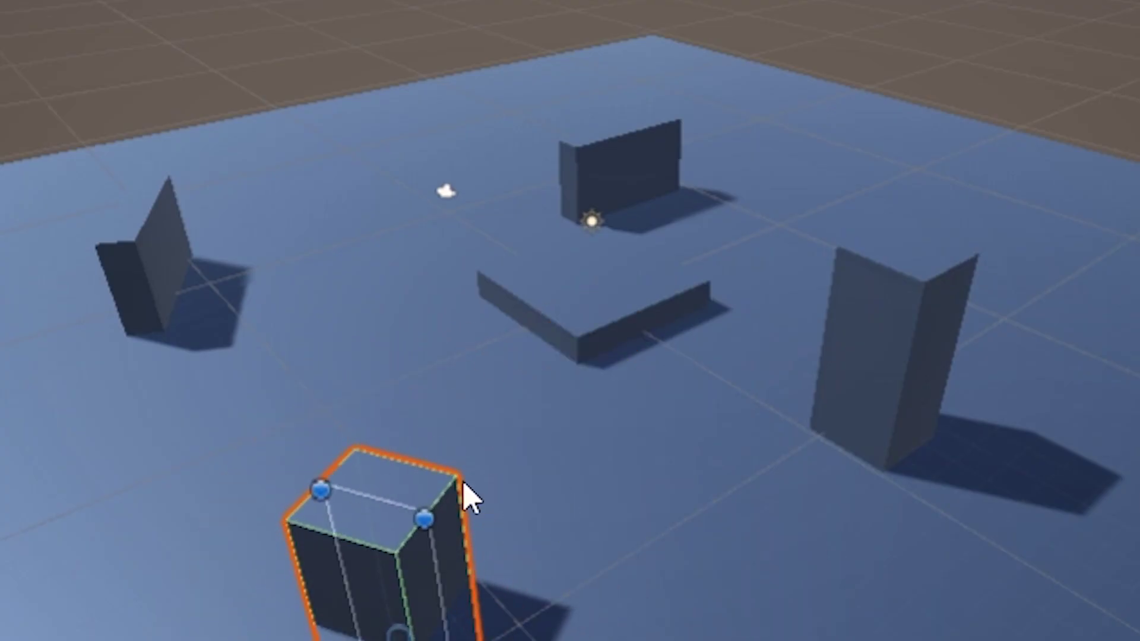
left_click_drag(465, 497, 463, 265, "alt")
key("w")
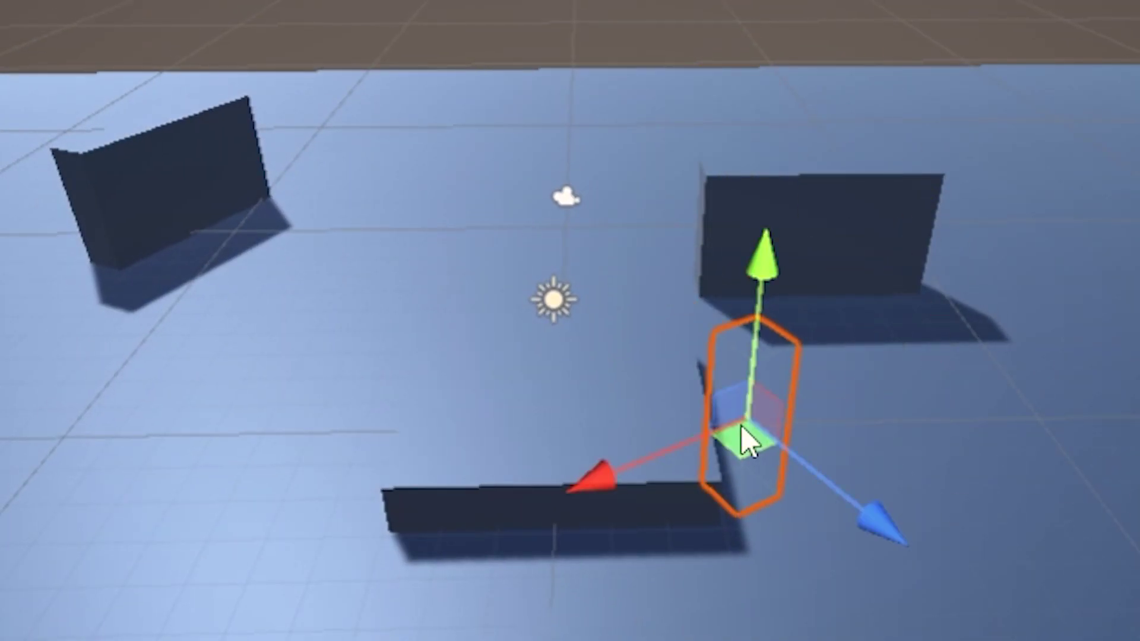
left_click_drag(742, 426, 882, 381)
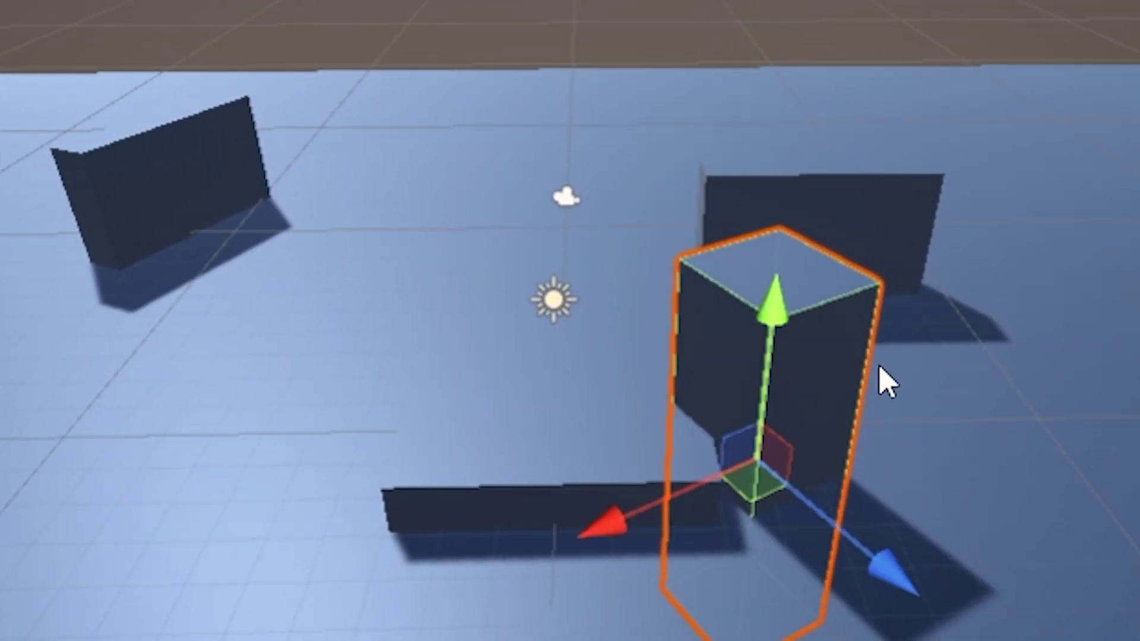
left_click_drag(511, 244, 528, 238, "alt")
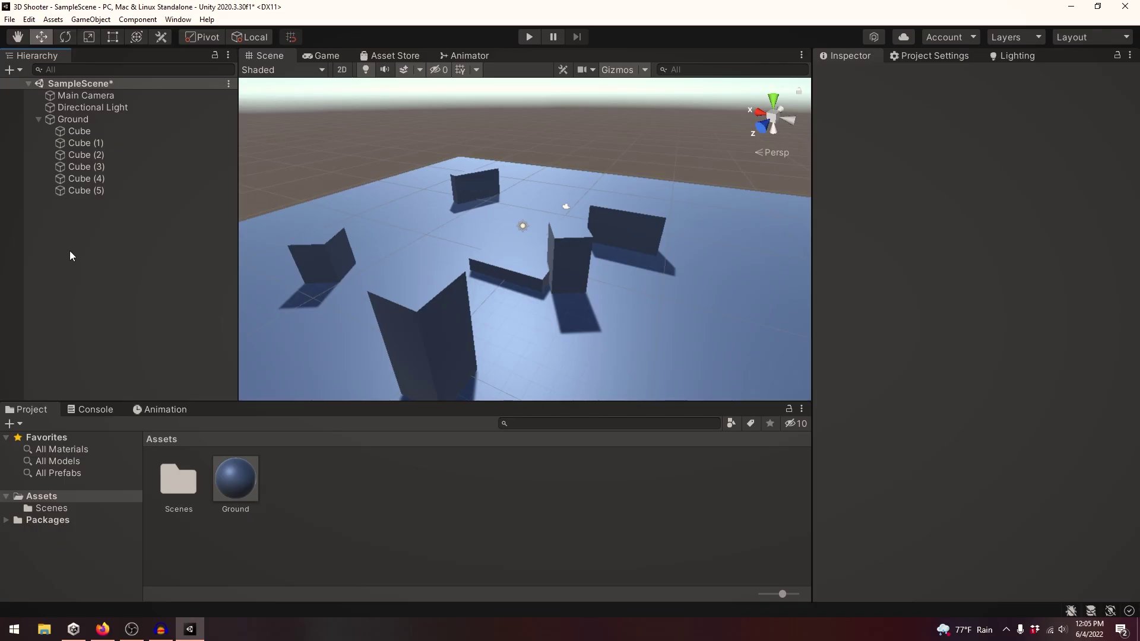
Step: Collapse the Ground object's children and add a capsule at the top level of the scene
left_click(38, 119)
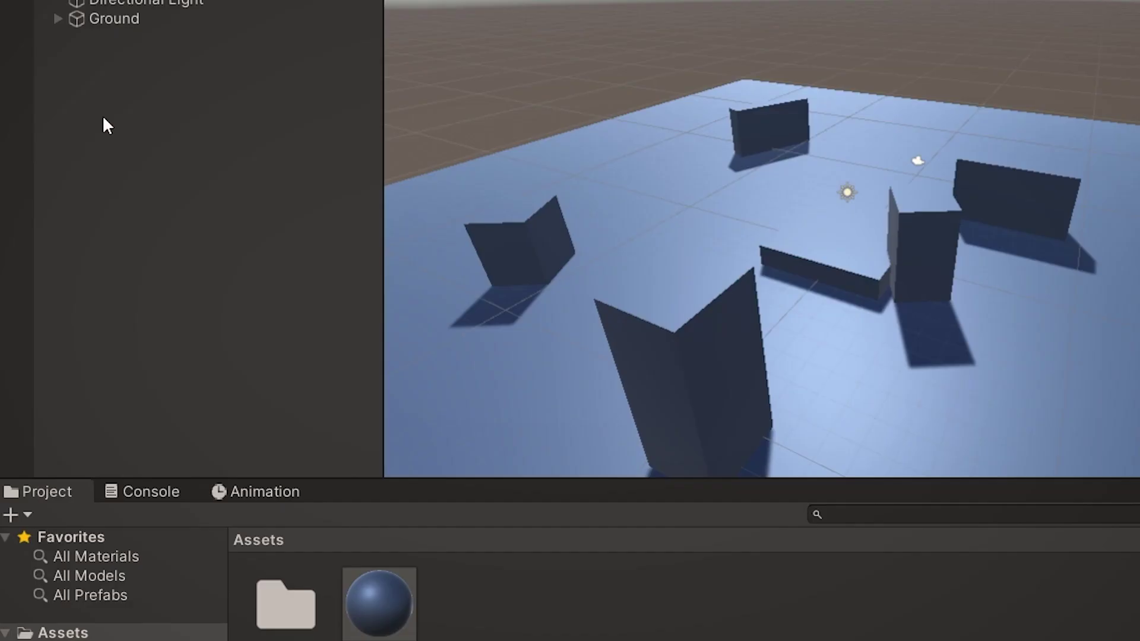
right_click(65, 180)
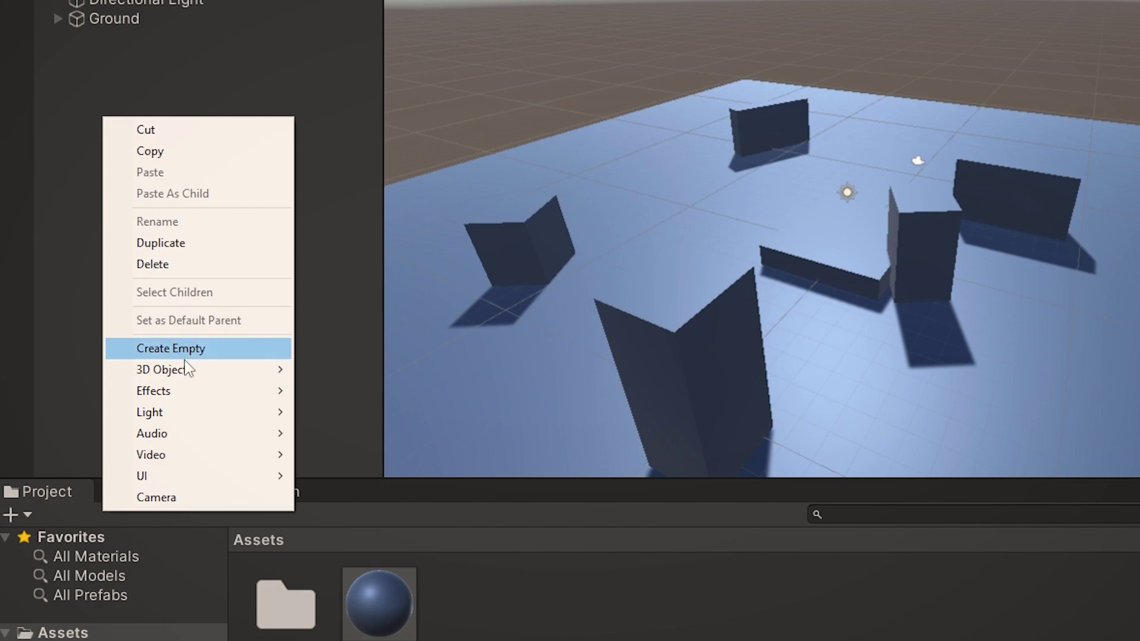
mouse_move(185, 369)
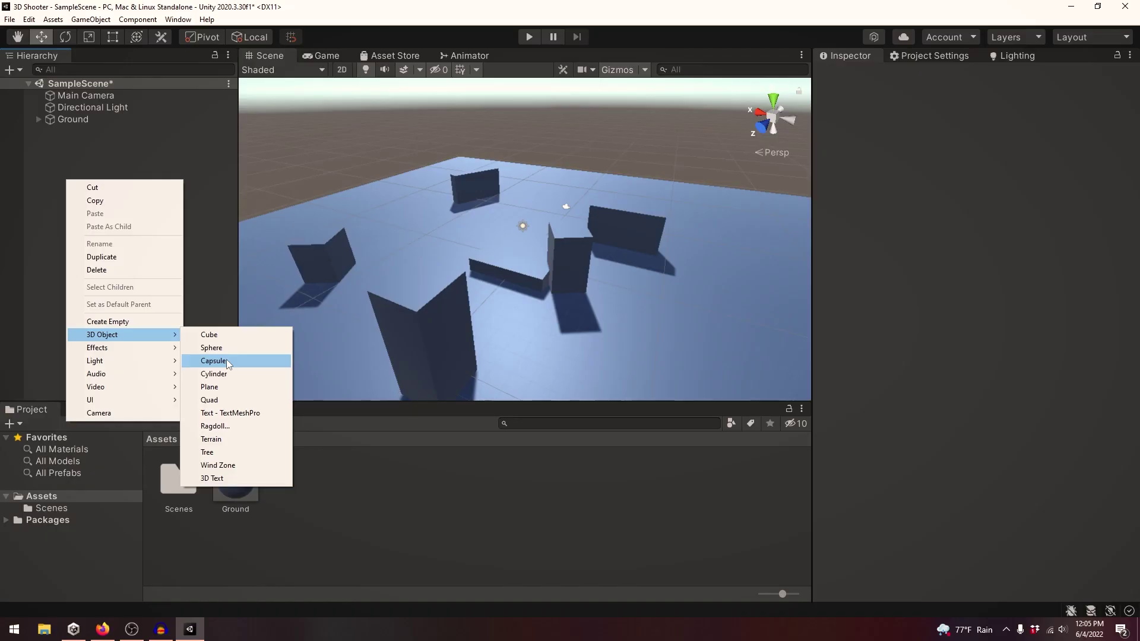
left_click(362, 411)
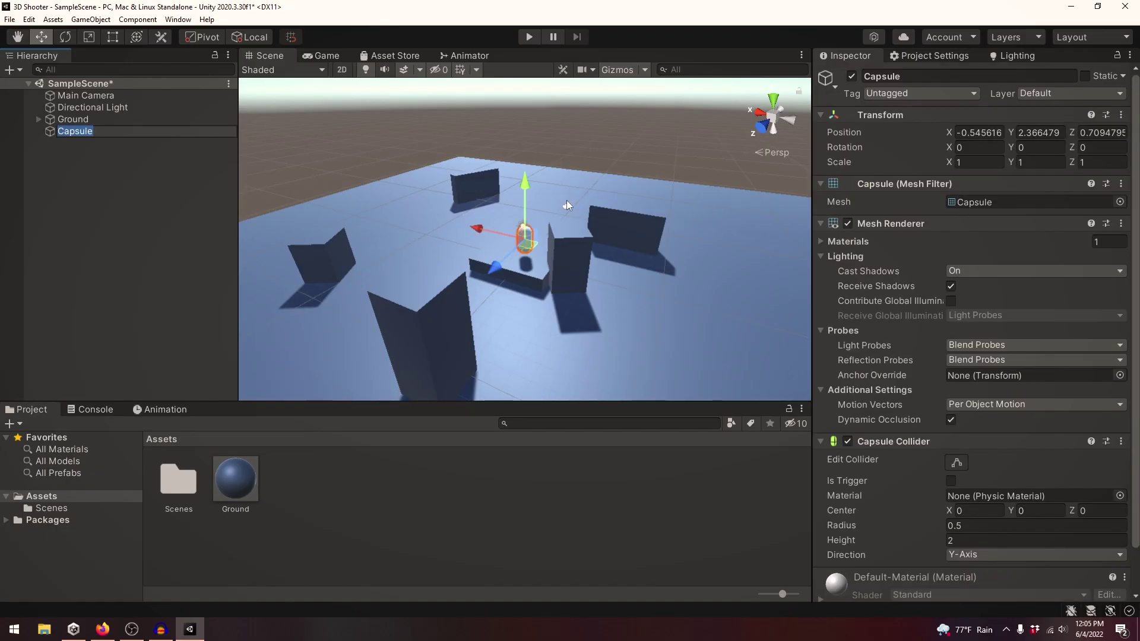
Step: Reset the capsule's transform to the origin and raise it to Y 2.25 above the flat block
left_click_drag(566, 201, 772, 220, "alt")
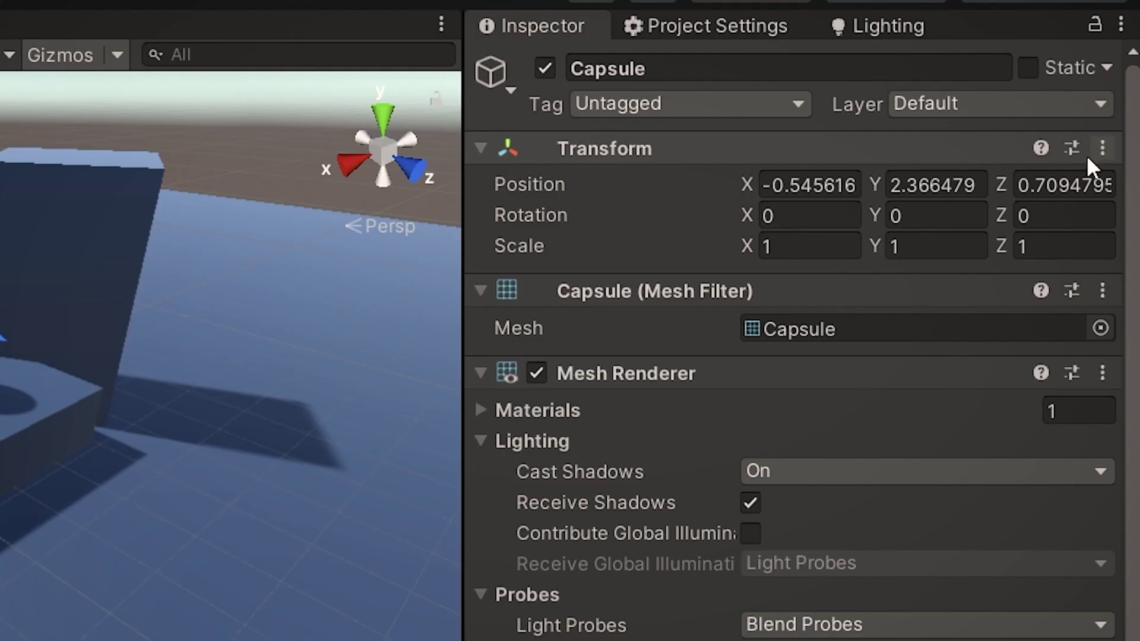
left_click(1121, 116)
left_click(1084, 132)
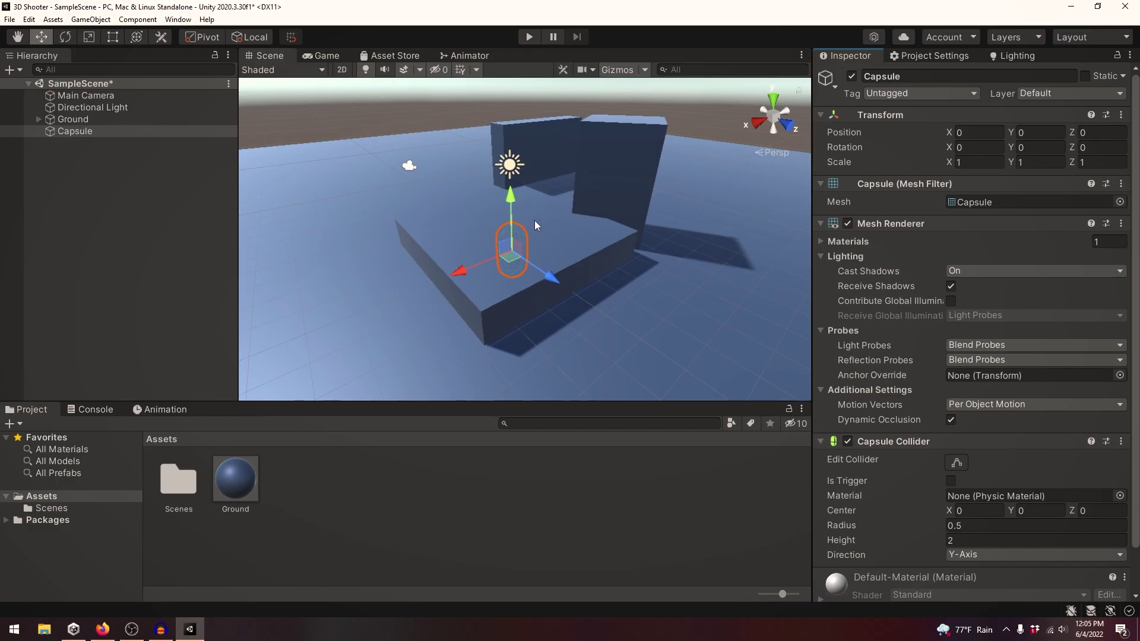
left_click_drag(517, 196, 512, 129)
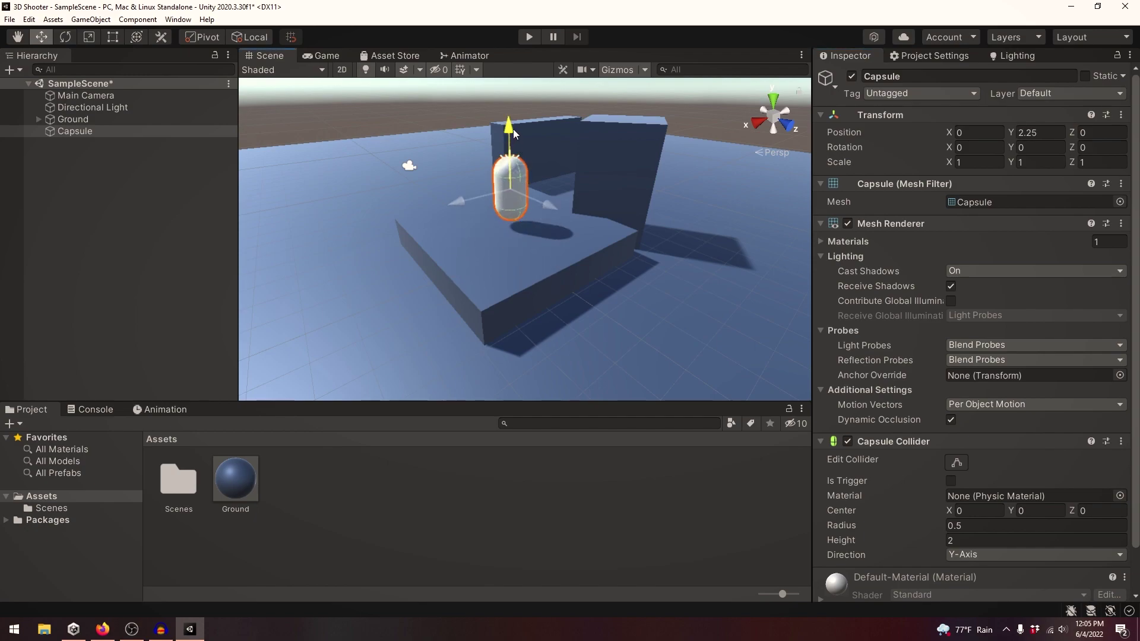
left_click_drag(550, 216, 534, 108, "alt")
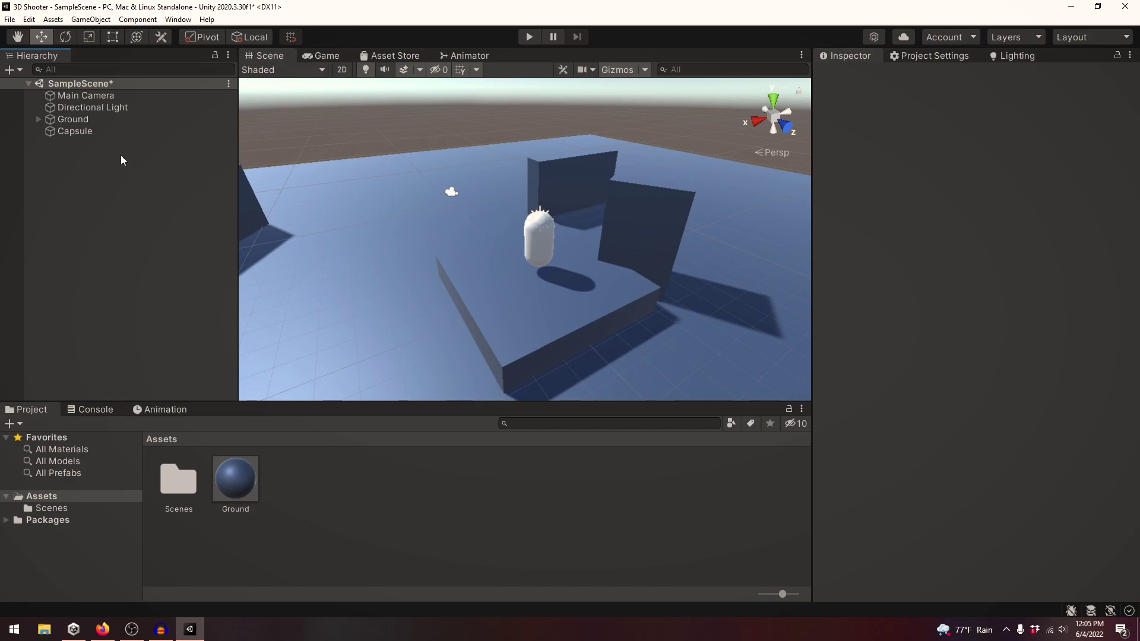
Step: Rename the capsule object "Player"
left_click(118, 131)
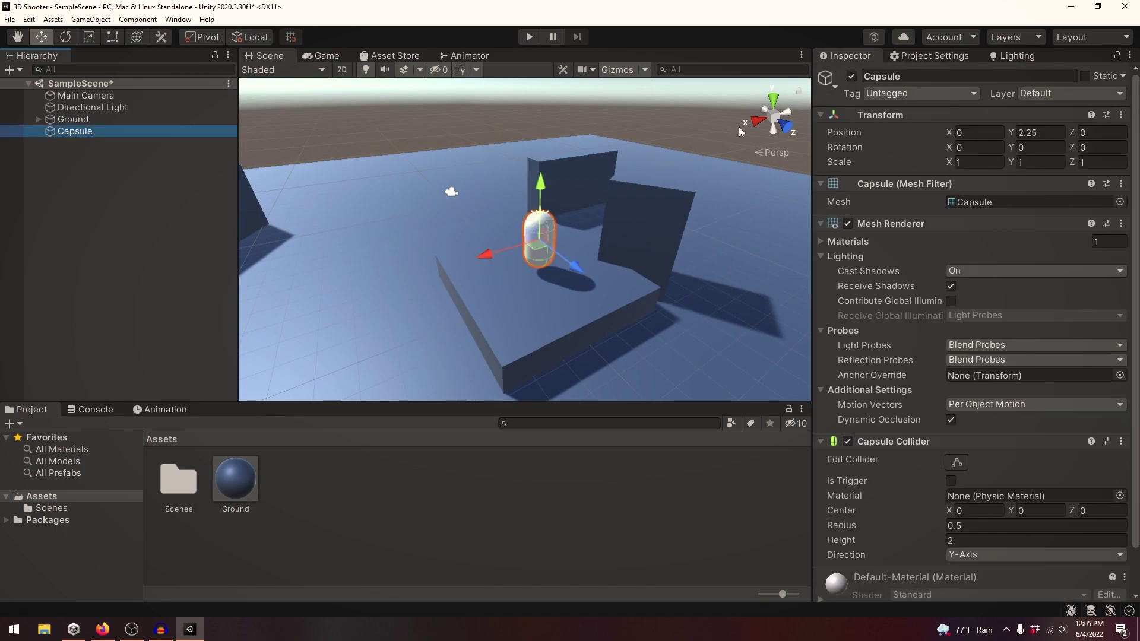
left_click(890, 76)
type("layer")
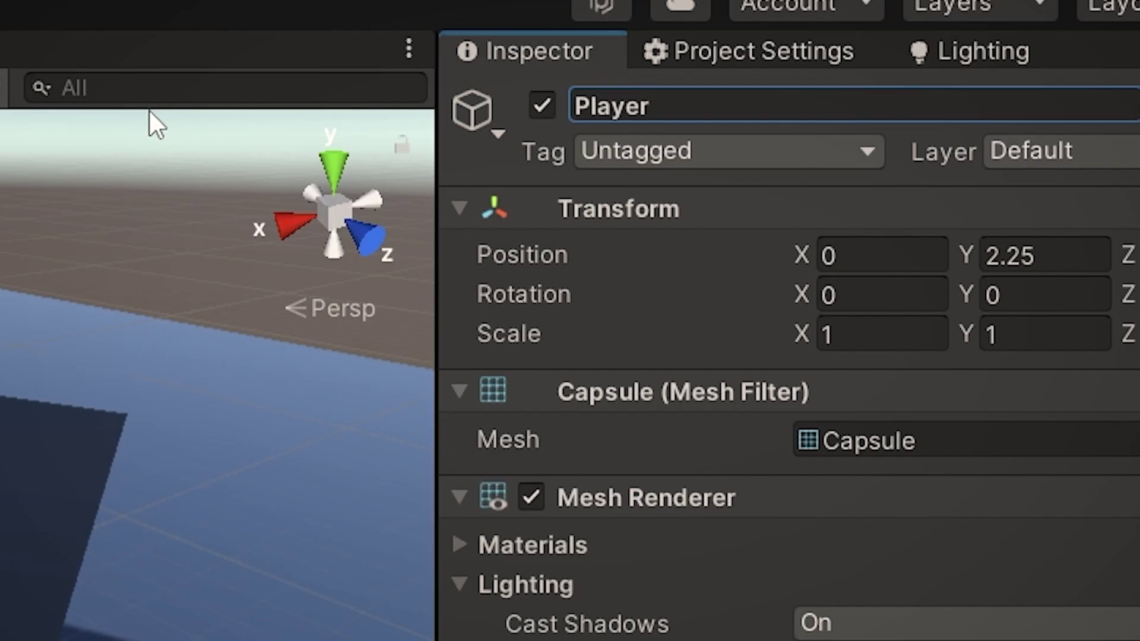
key("Return")
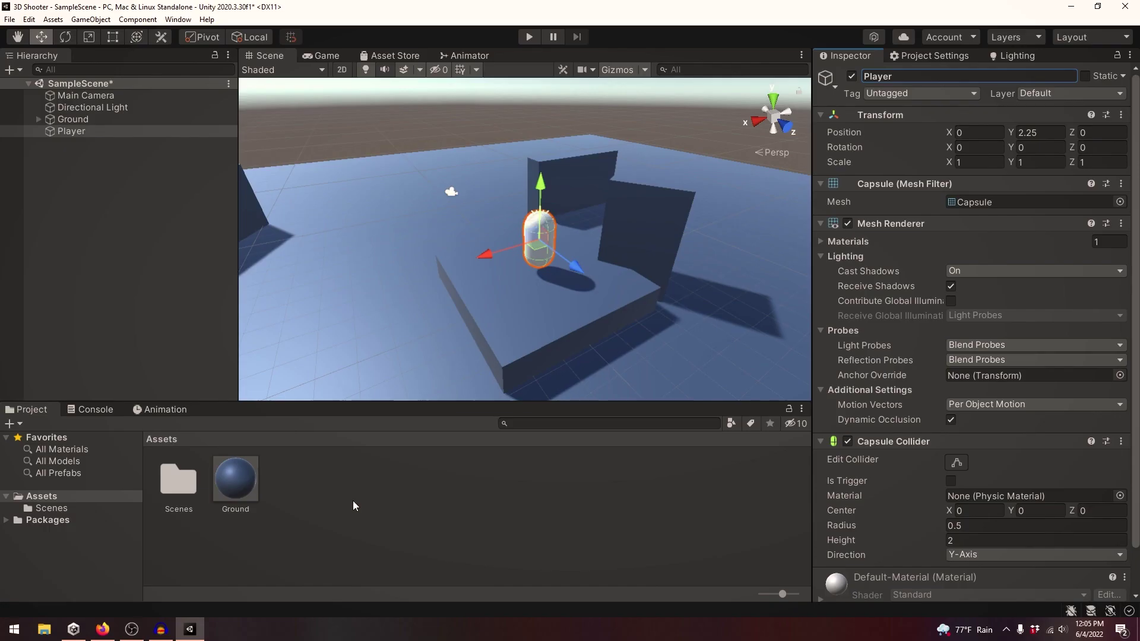
Step: Create a new material named "Player" in the Assets folder
left_click(353, 506)
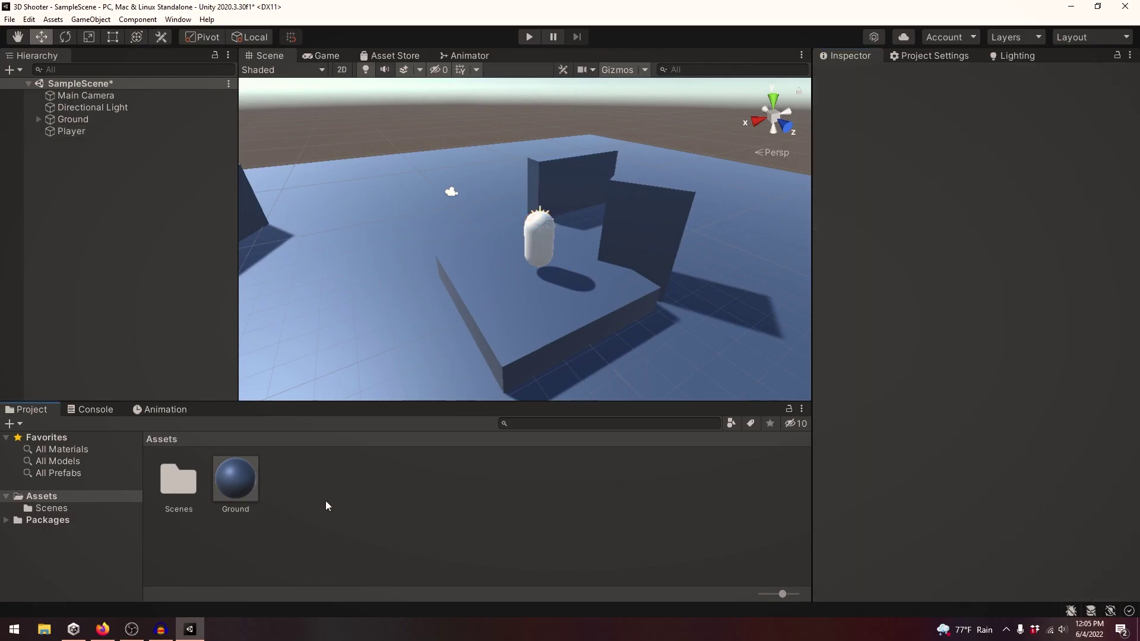
right_click(313, 502)
mouse_move(370, 186)
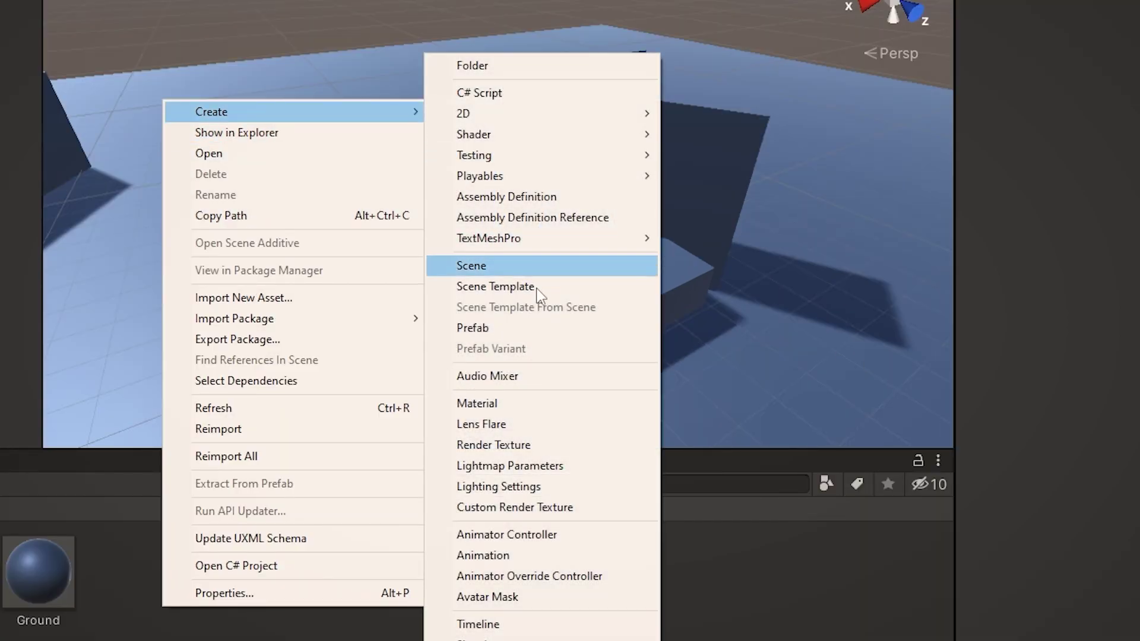
left_click(495, 409)
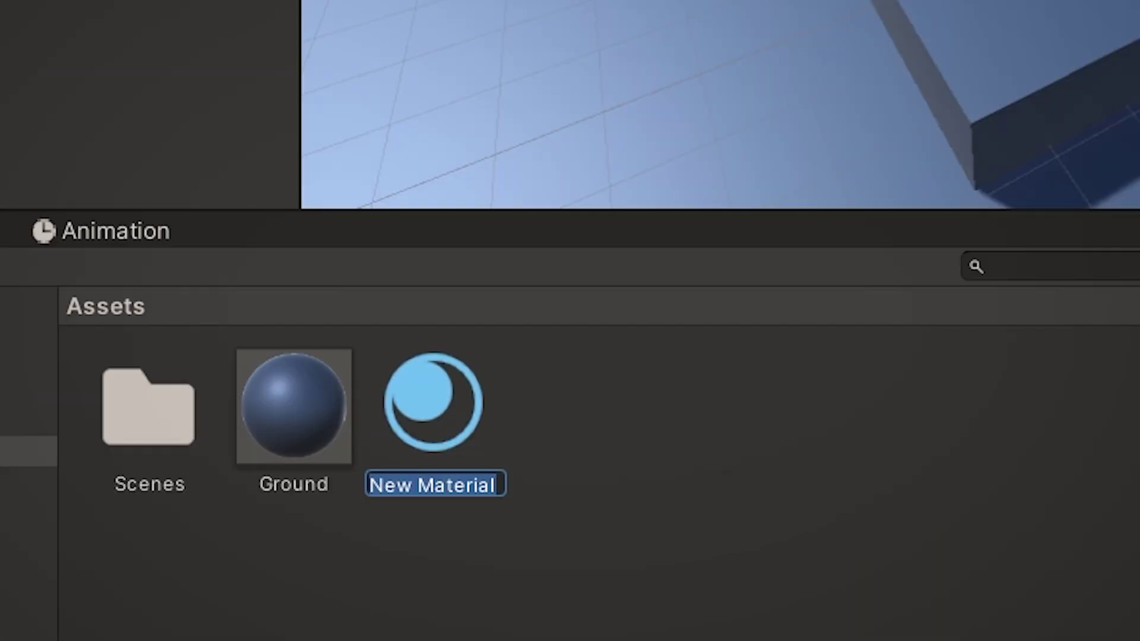
type("Player")
key("Return")
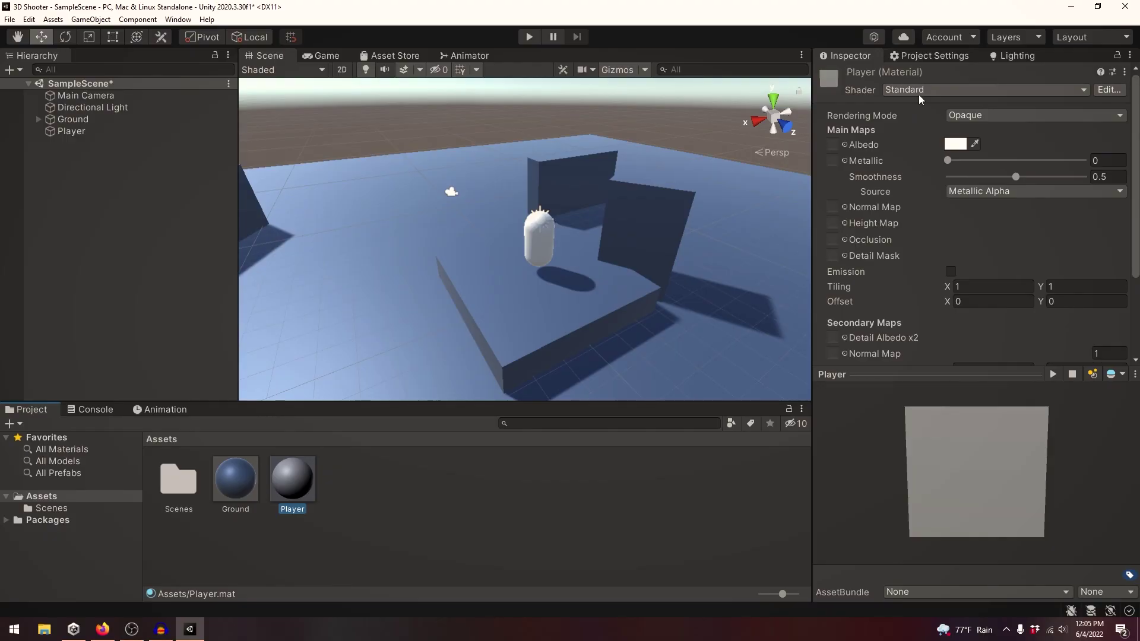
Step: Set the Player material's albedo to a golden yellow and apply the material to the player capsule
left_click(954, 144)
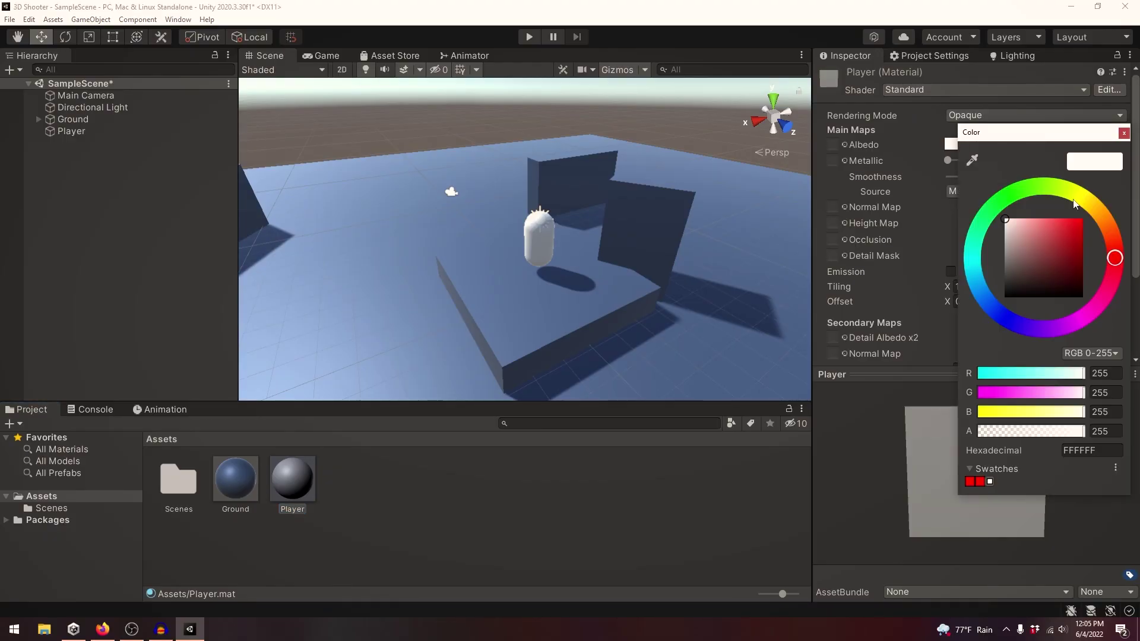
left_click_drag(1085, 207, 1088, 201)
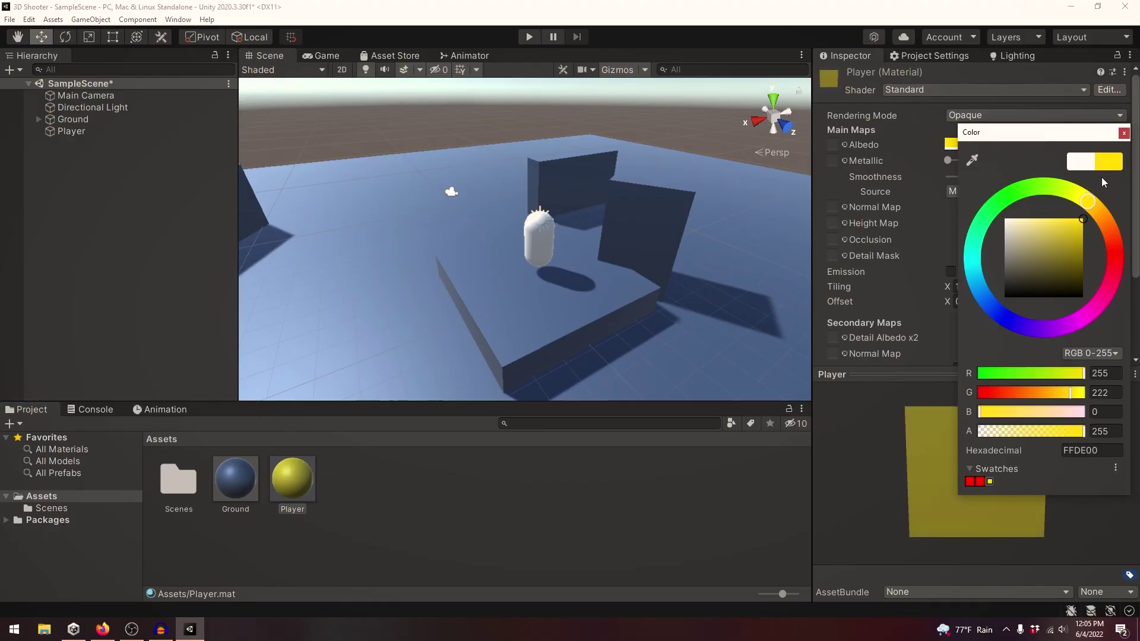
left_click(1092, 205)
left_click(1123, 133)
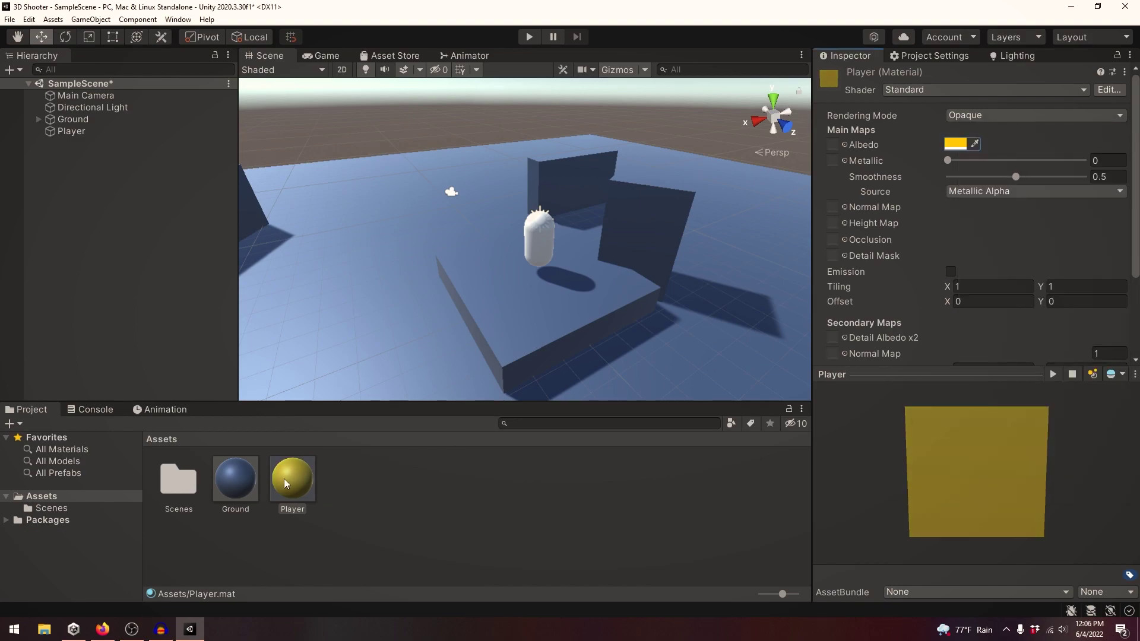
left_click_drag(286, 482, 547, 247)
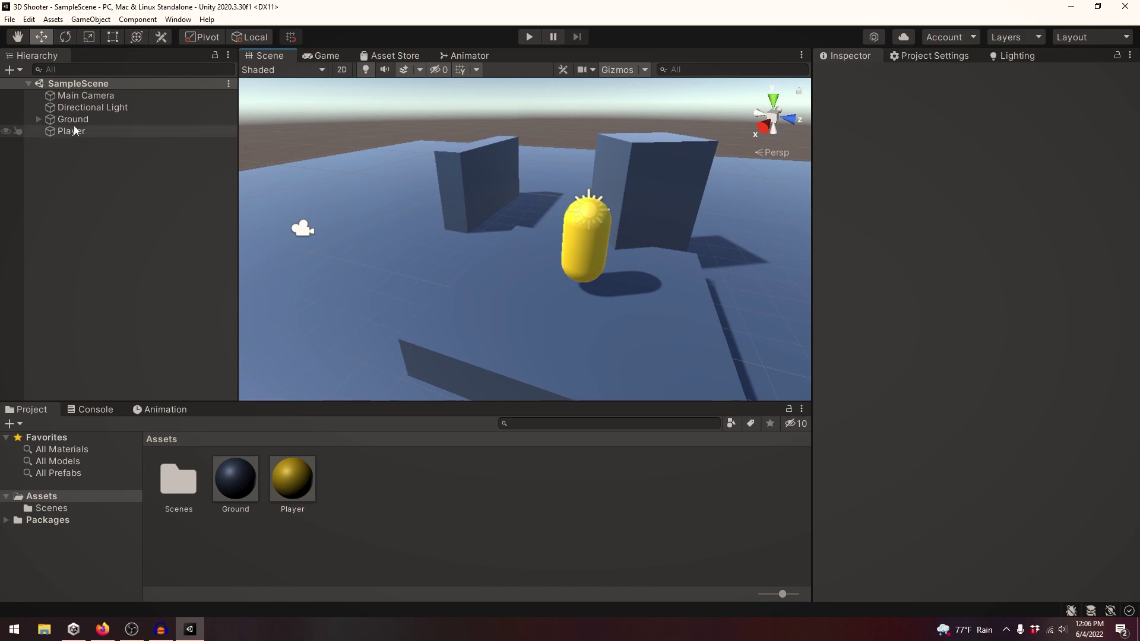
Step: Preview the Main Camera's view and make the camera a child of the Player object
left_click(79, 96)
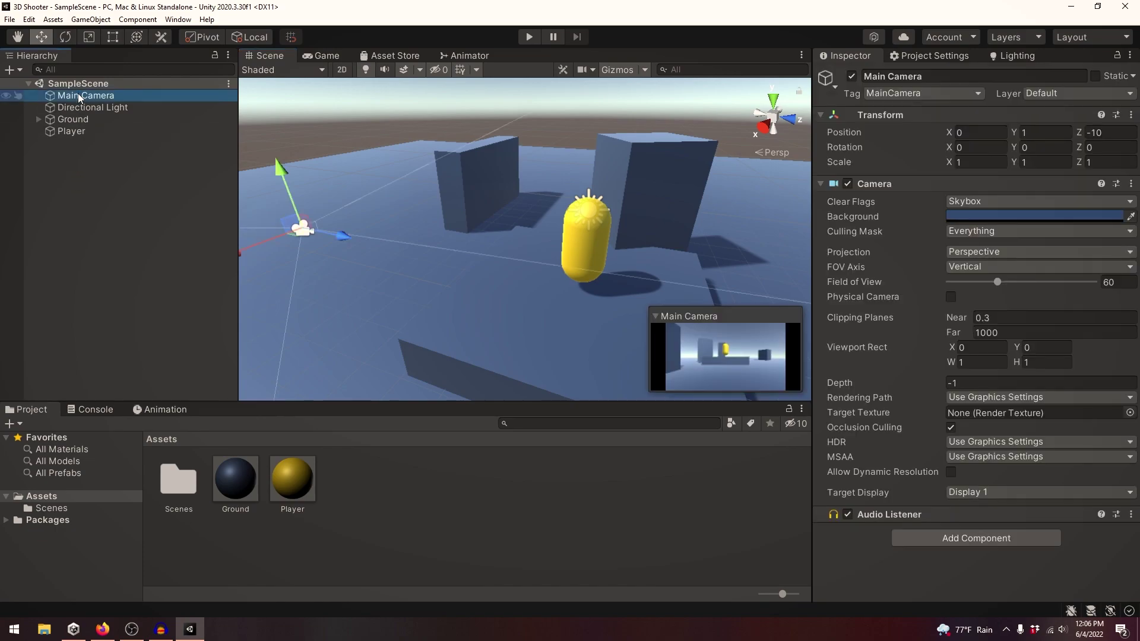
left_click(315, 56)
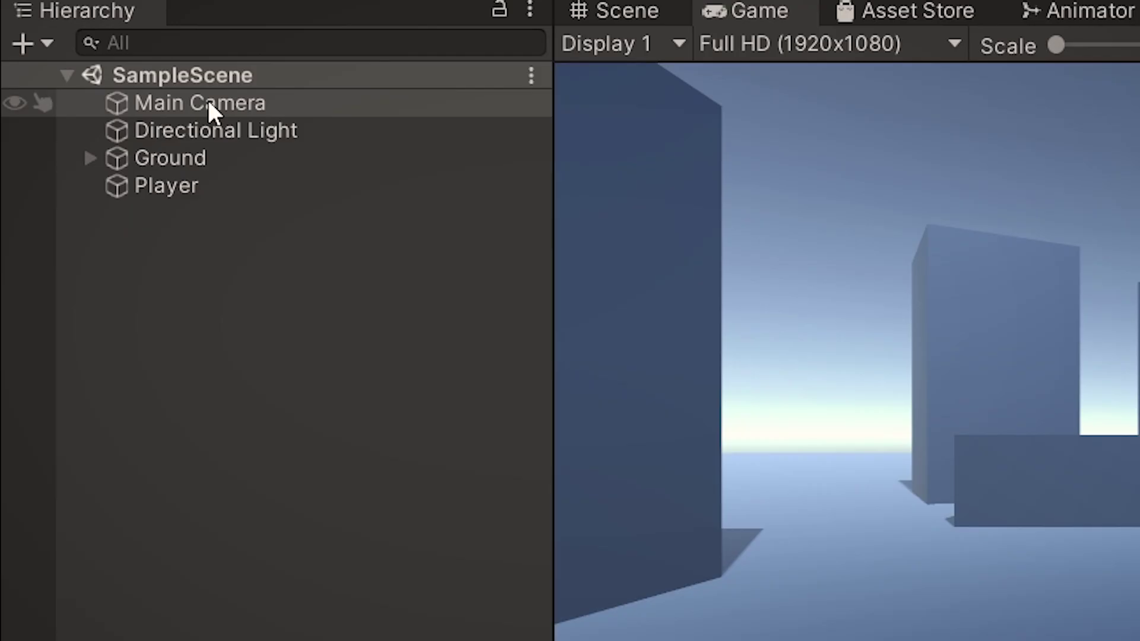
left_click_drag(88, 95, 83, 131)
left_click_drag(193, 184, 194, 184)
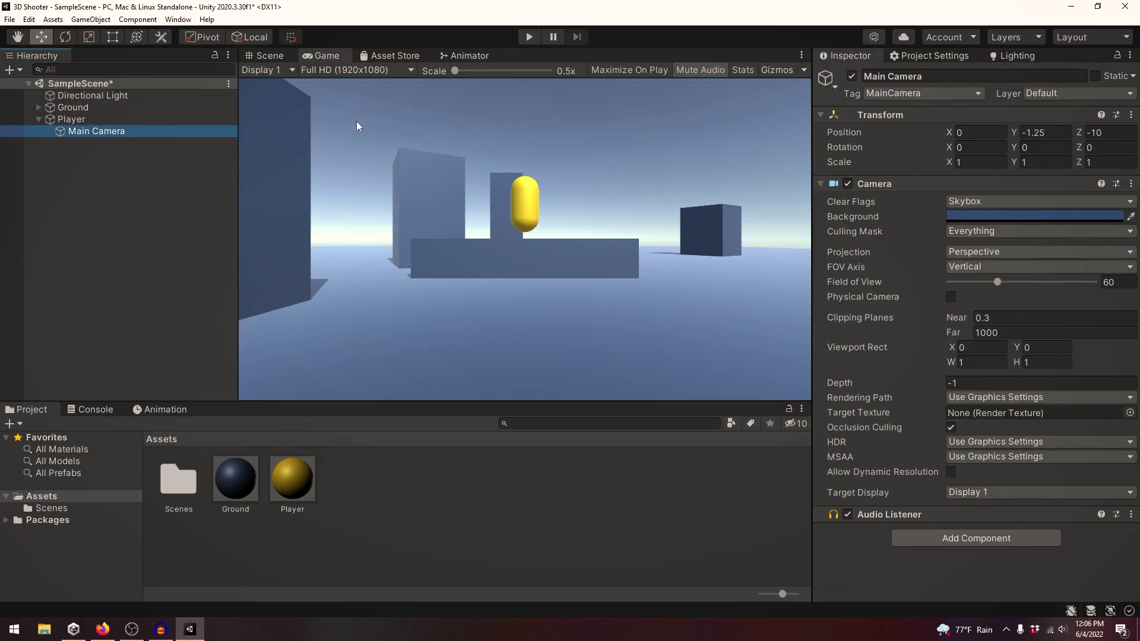
Step: Set the Main Camera's local position to Y 0.5 and Z -0.2
left_click(1045, 133)
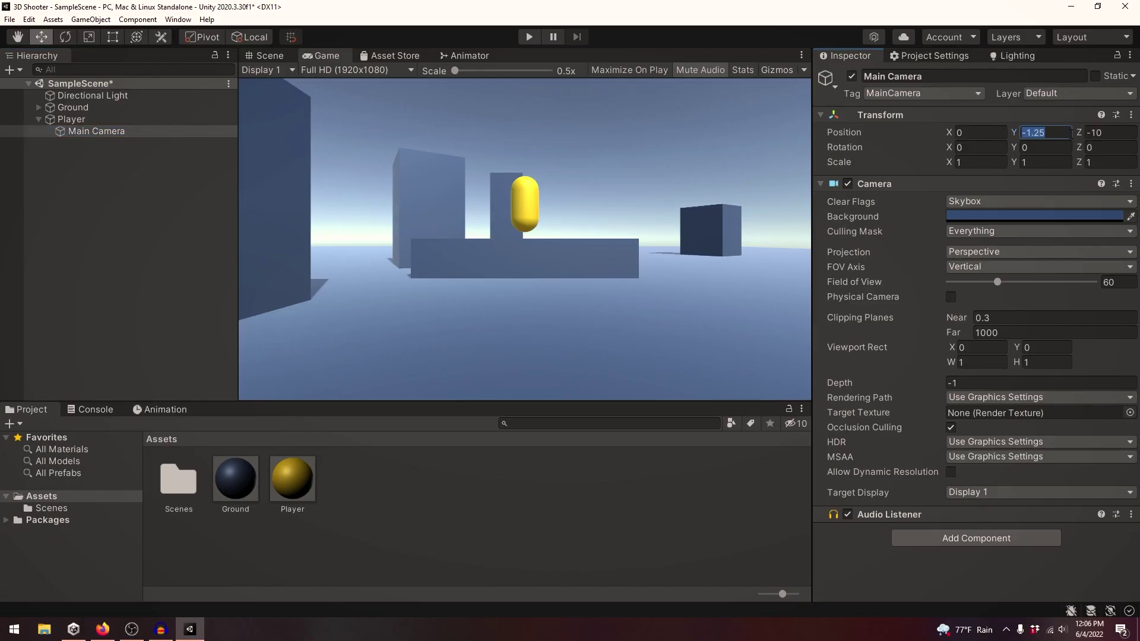
type(".5")
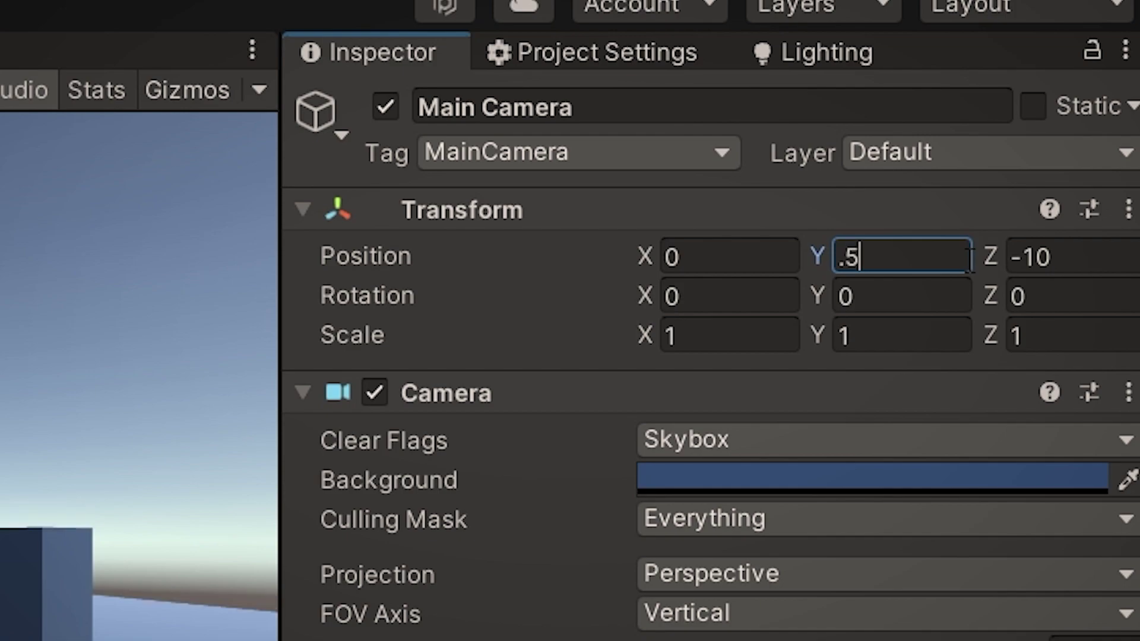
key("Tab")
type("-0.2")
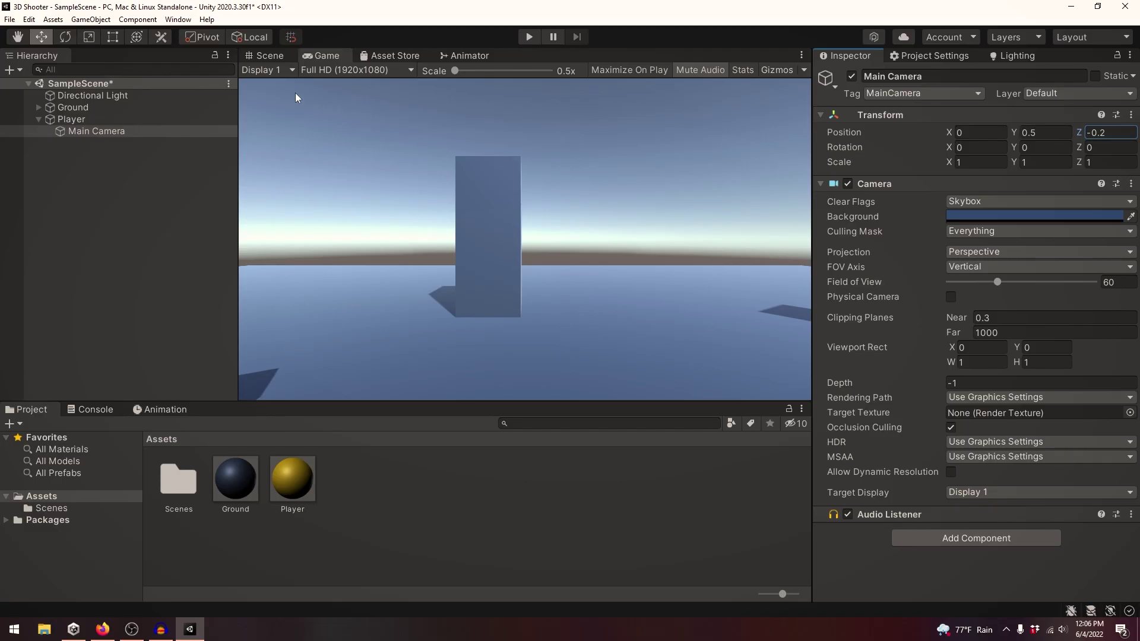
Step: Examine the Main Camera's placement inside the player capsule from several angles in the Scene view
left_click(268, 57)
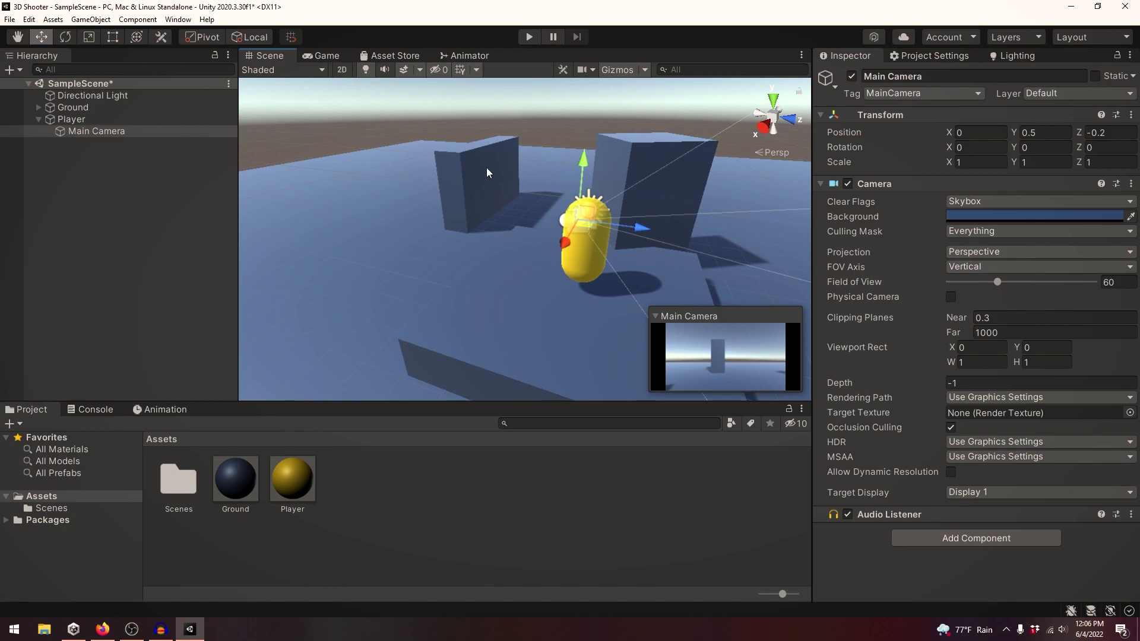
key("a")
right_click_drag(534, 227, 645, 177)
key("w")
left_click_drag(646, 177, 461, 157, "alt")
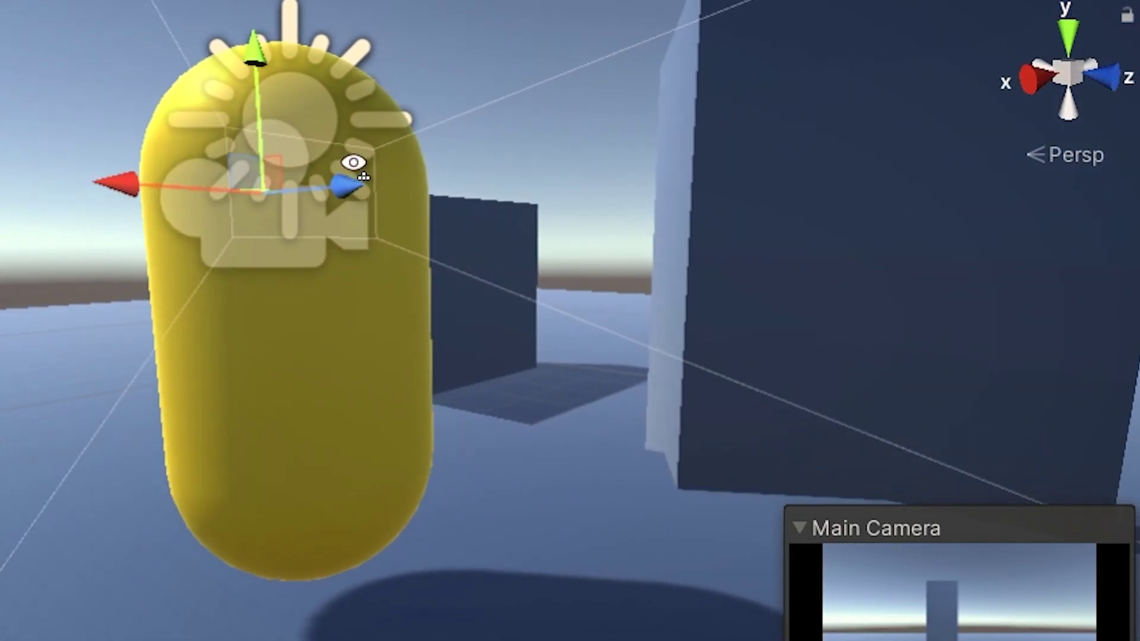
left_click_drag(354, 162, 606, 218, "alt")
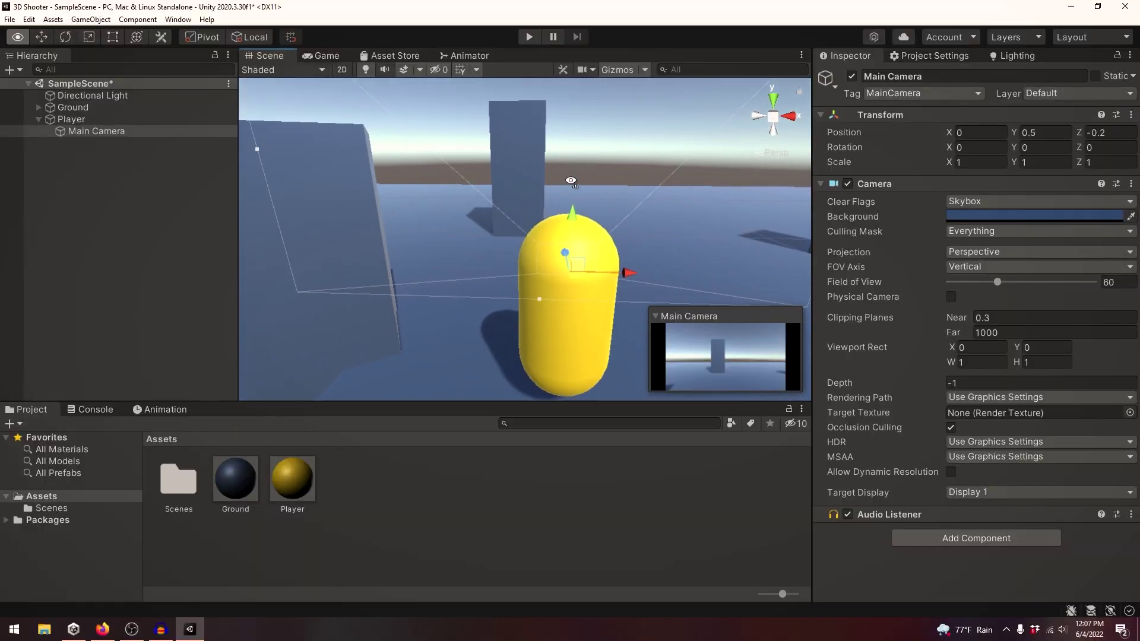
key("d")
right_click_drag(571, 181, 421, 208)
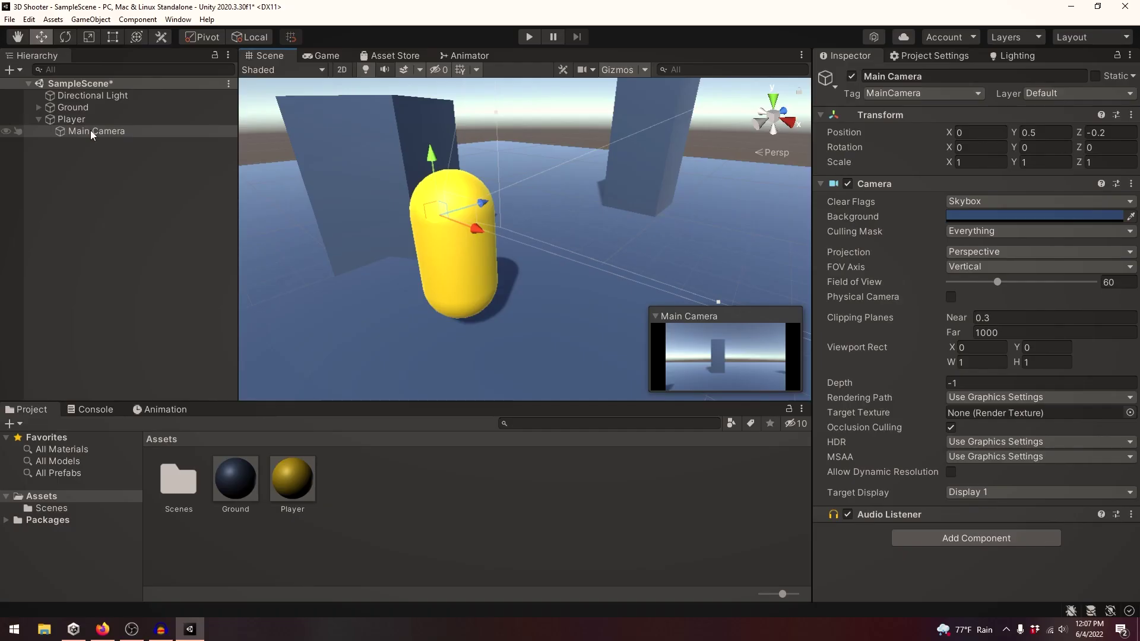
Step: Create a cube as a child of the Main Camera and name it Handle
right_click(92, 132)
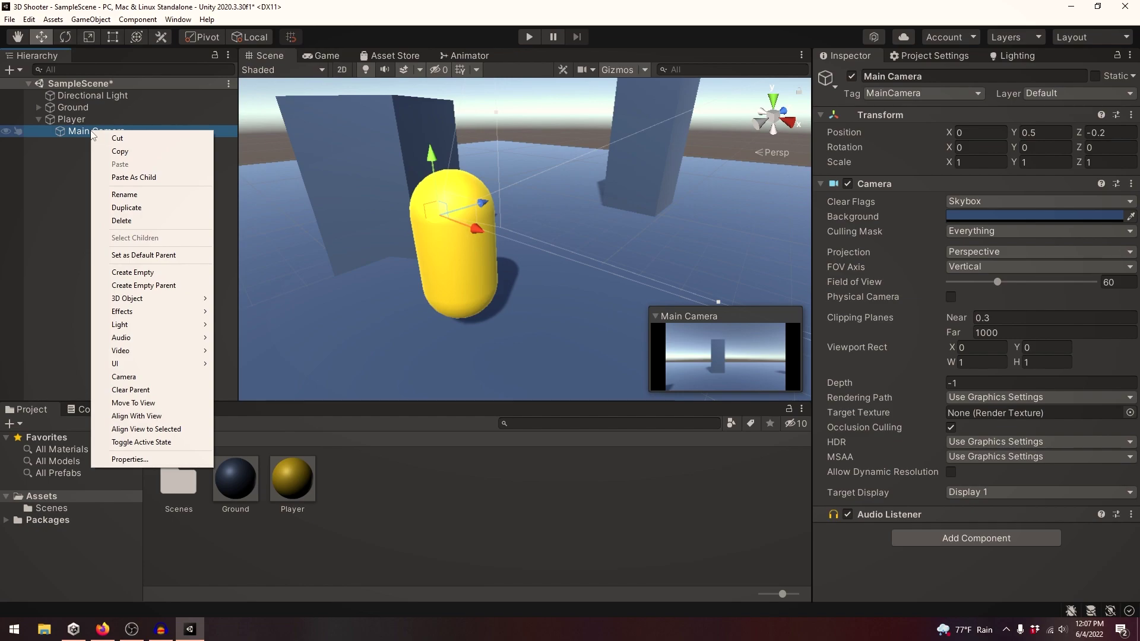
mouse_move(119, 298)
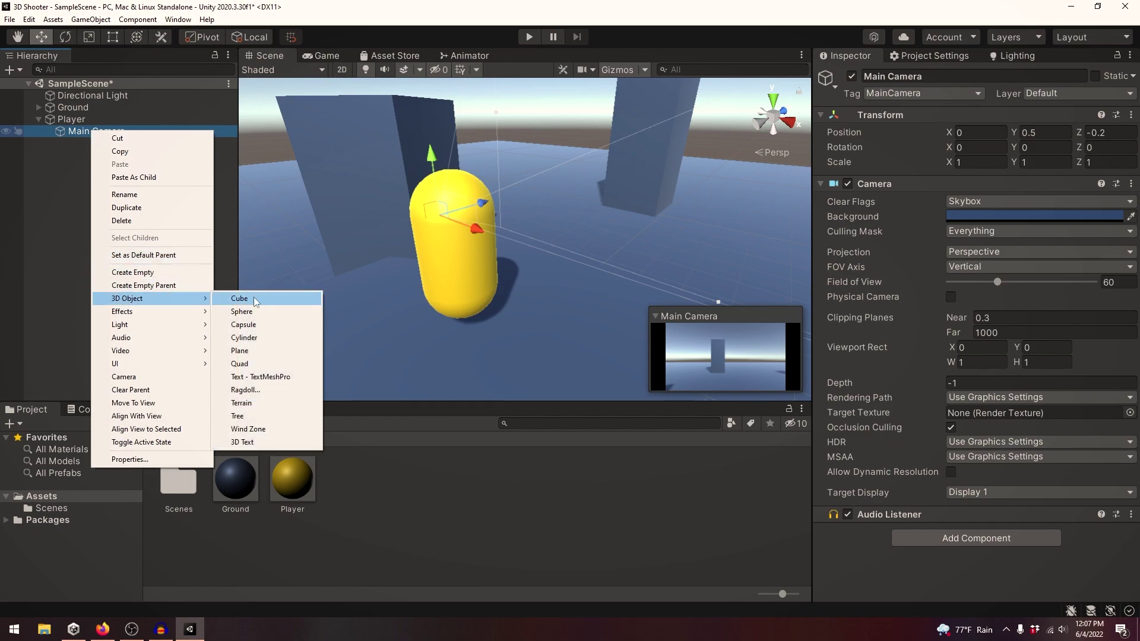
left_click(253, 299)
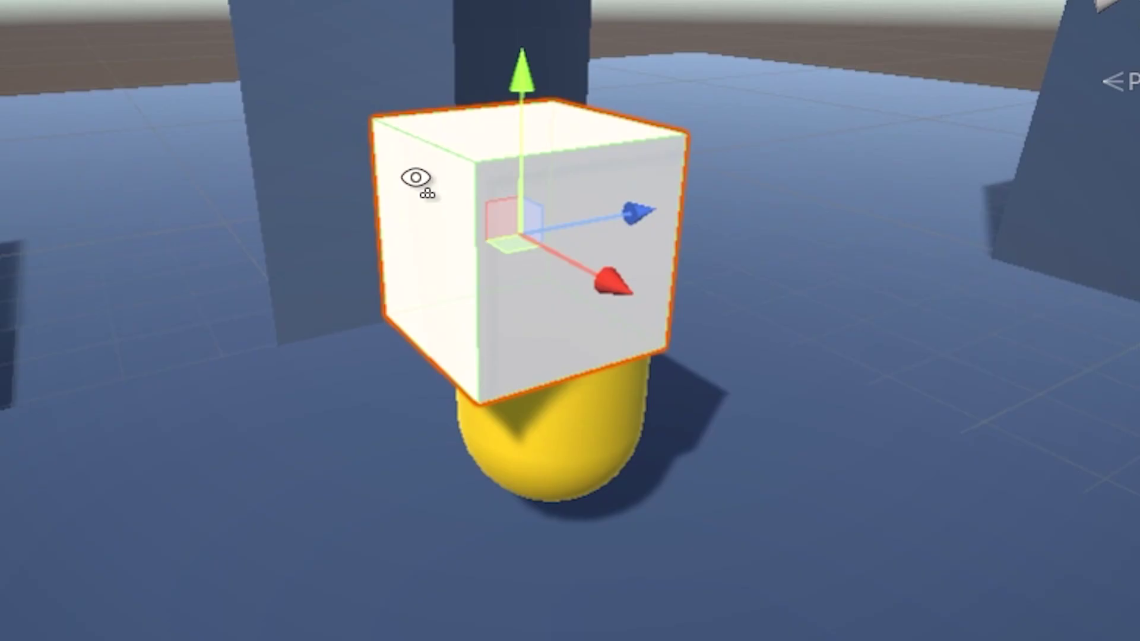
left_click_drag(399, 181, 366, 193, "alt")
key("d")
right_click_drag(342, 215, 215, 196)
key("w")
left_click(879, 76)
type("g")
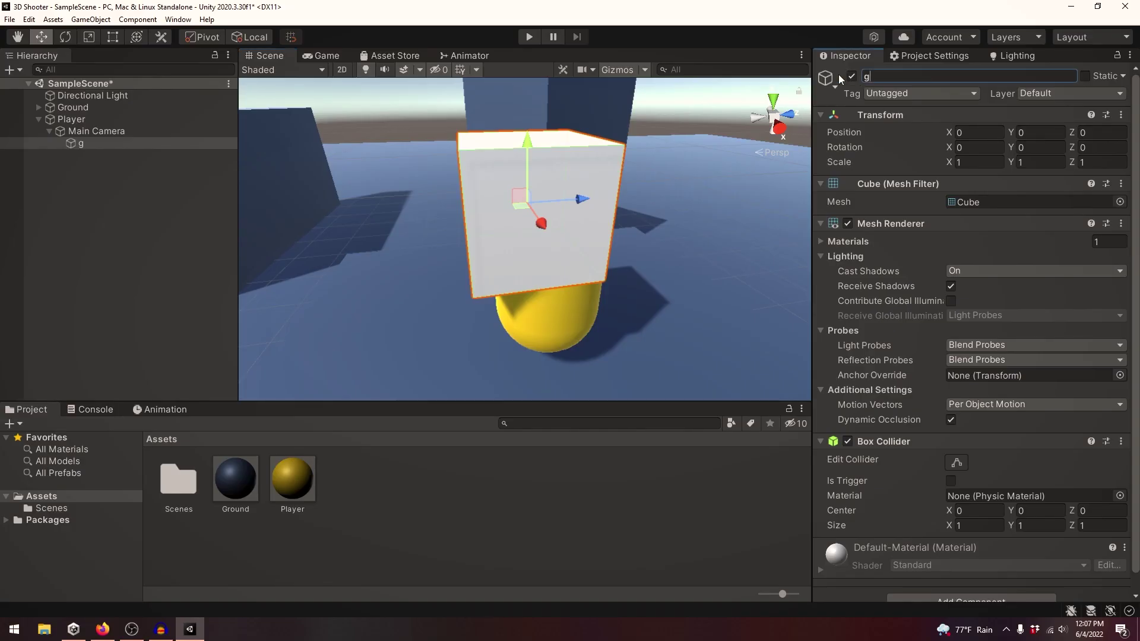
key("BackSpace")
type("Handle")
Step: Scale the Handle to about 0.24 × 0.39 × 0.33 and move it beside the player to X 0.44, Y -0.468, Z 0.354
left_click_drag(493, 197, 625, 235, "alt")
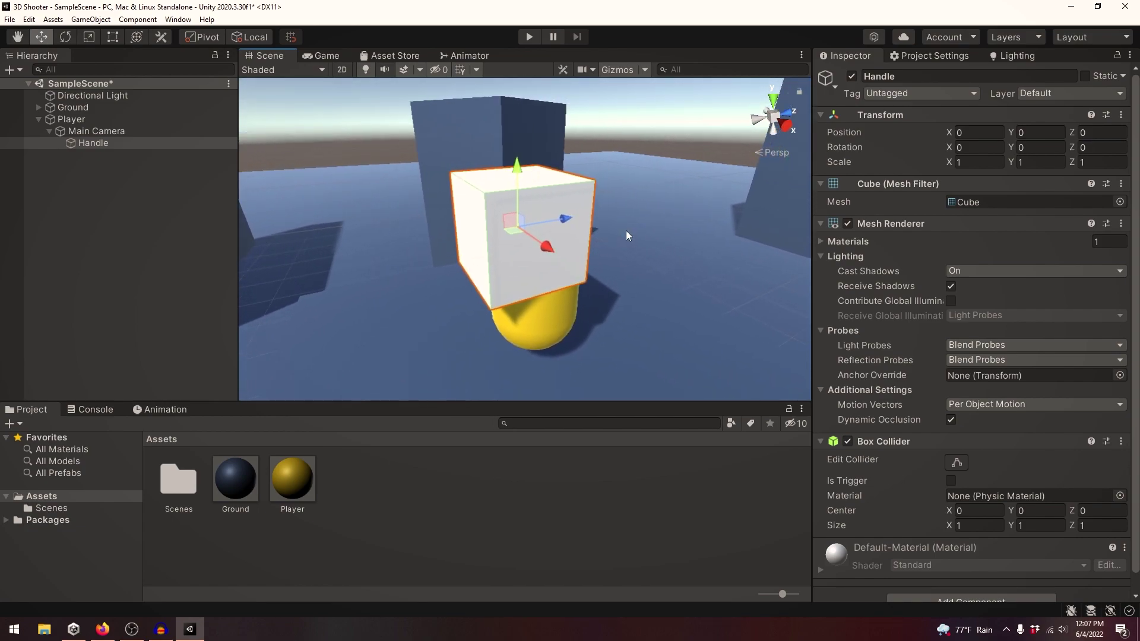
key("t")
key("w")
key("r")
mouse_move(550, 246)
left_mouse_down()
mouse_move(514, 228)
mouse_move(535, 237)
left_mouse_up()
left_click_drag(517, 170, 451, 269)
key("w")
left_click_drag(451, 269, 488, 247, "alt")
key("r")
key("w")
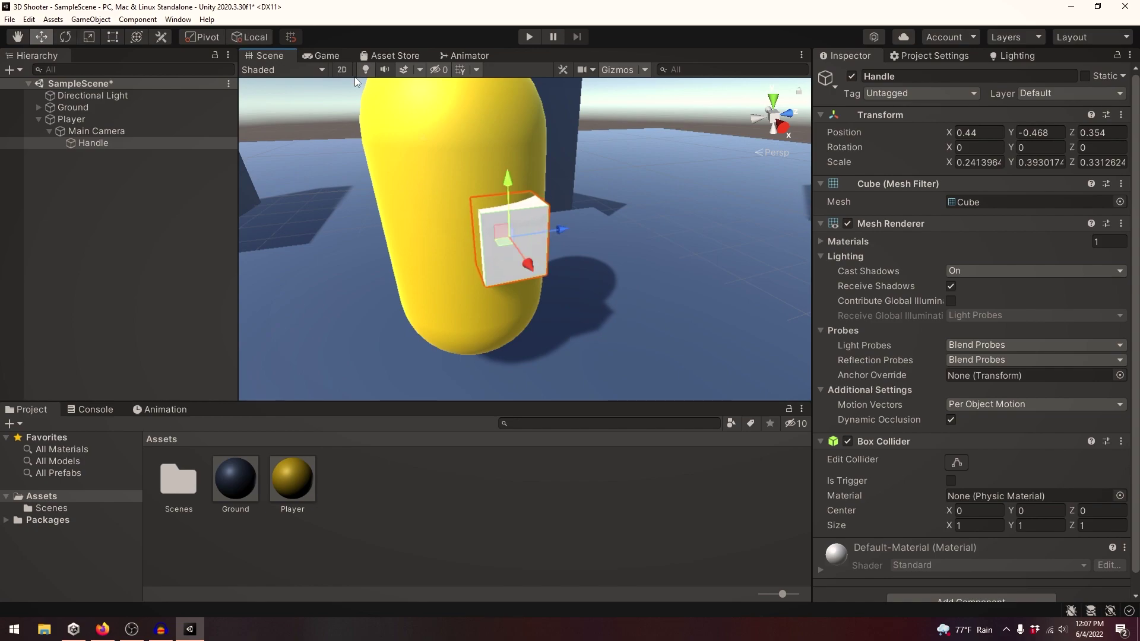
Step: Check the Handle in the Game view, move it to X 0.559, Z 0.454, and narrow its scale to about X 0.143, Z 0.191
left_click(330, 55)
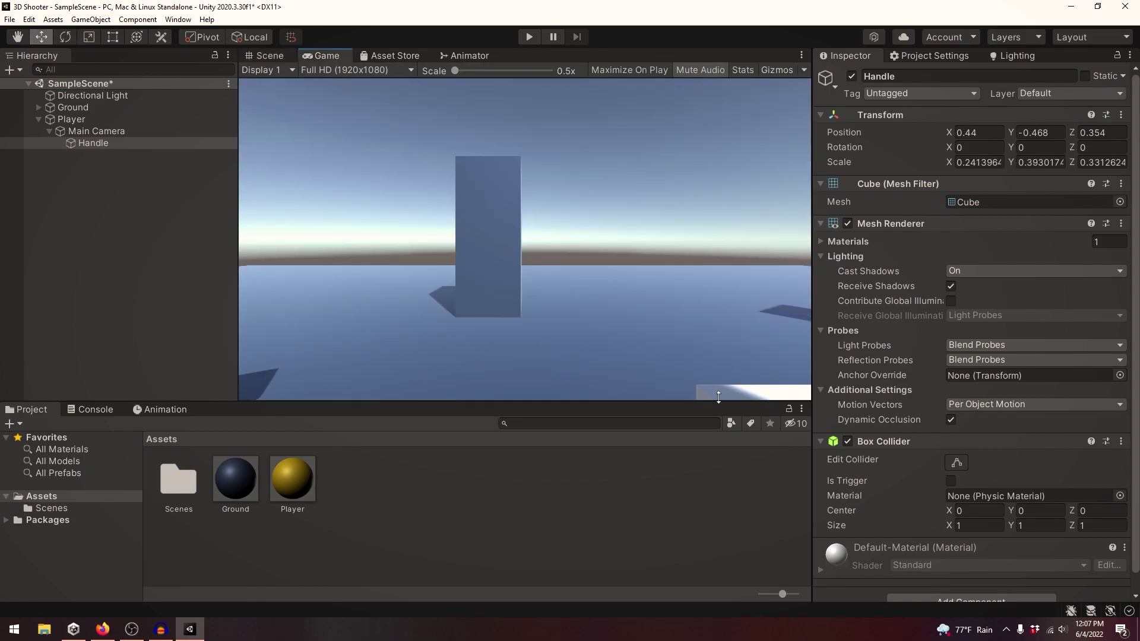
left_click(276, 55)
key("r")
left_click_drag(593, 236, 579, 237)
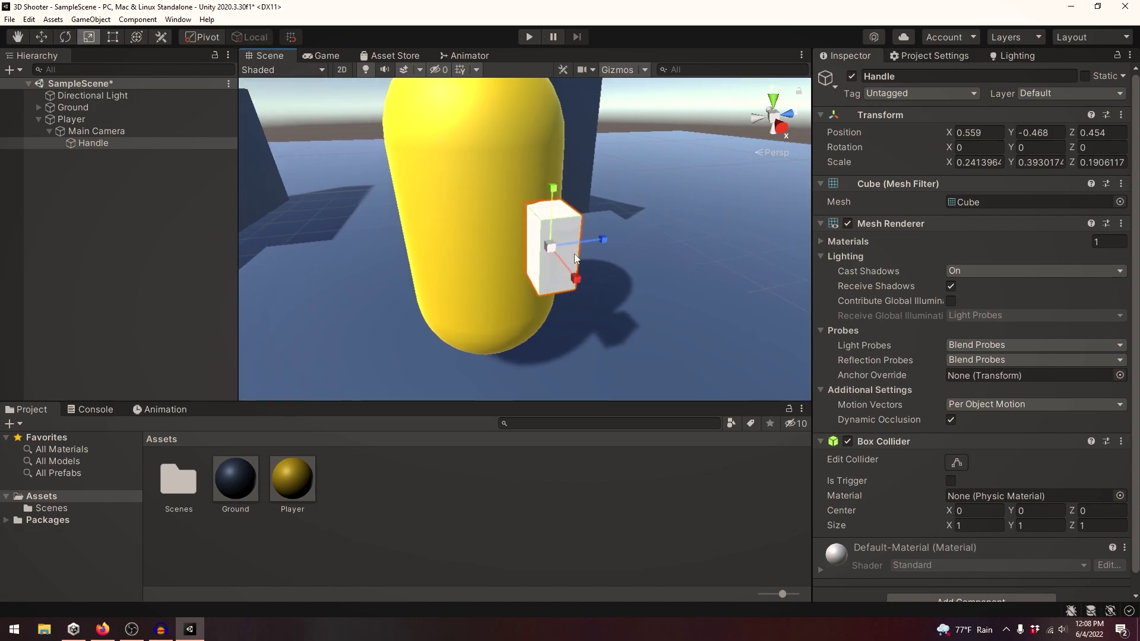
mouse_move(576, 278)
left_mouse_down()
mouse_move(570, 271)
mouse_move(579, 277)
left_mouse_up()
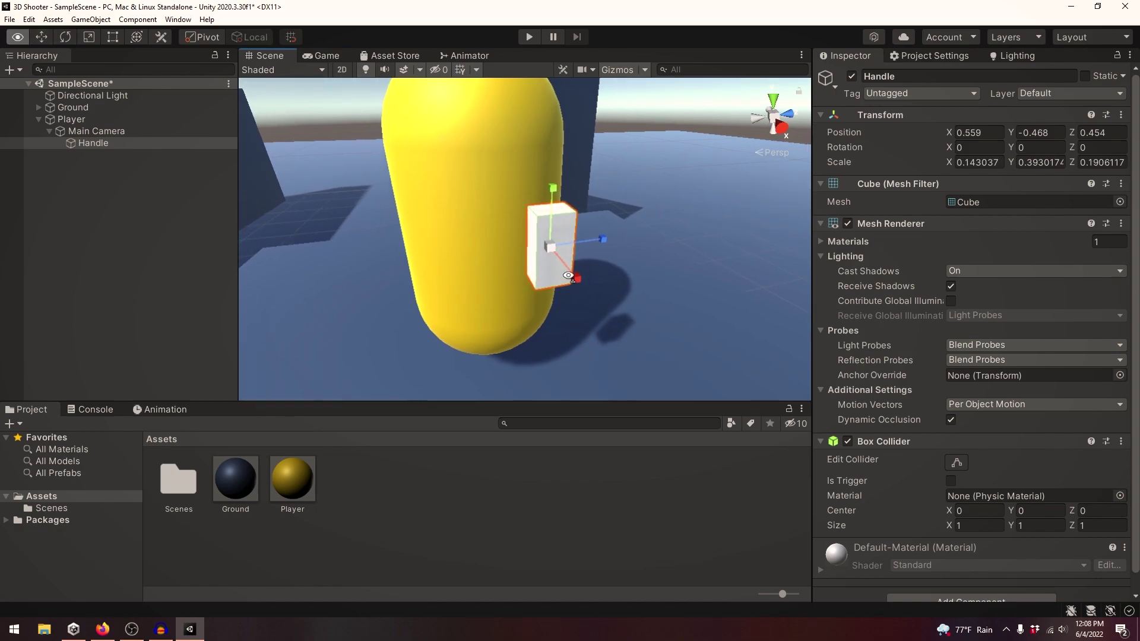
Step: Duplicate the Handle and make the copy a child of the original Handle
key("a")
right_click_drag(549, 245, 532, 267)
key("d")
left_click_drag(532, 267, 532, 250, "alt")
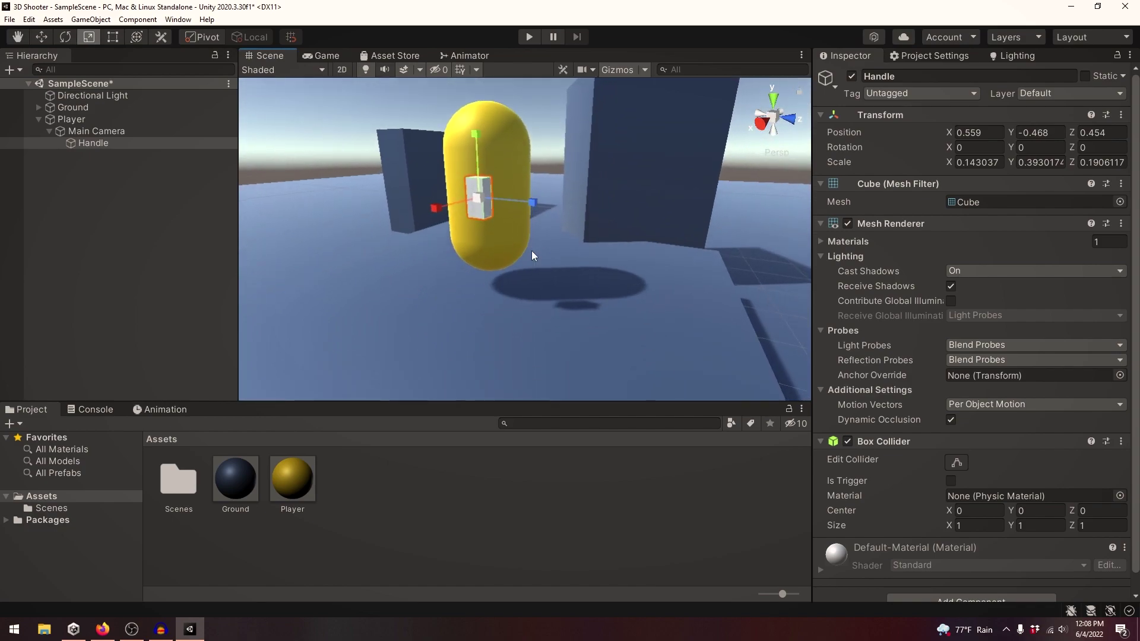
key("ctrl+d")
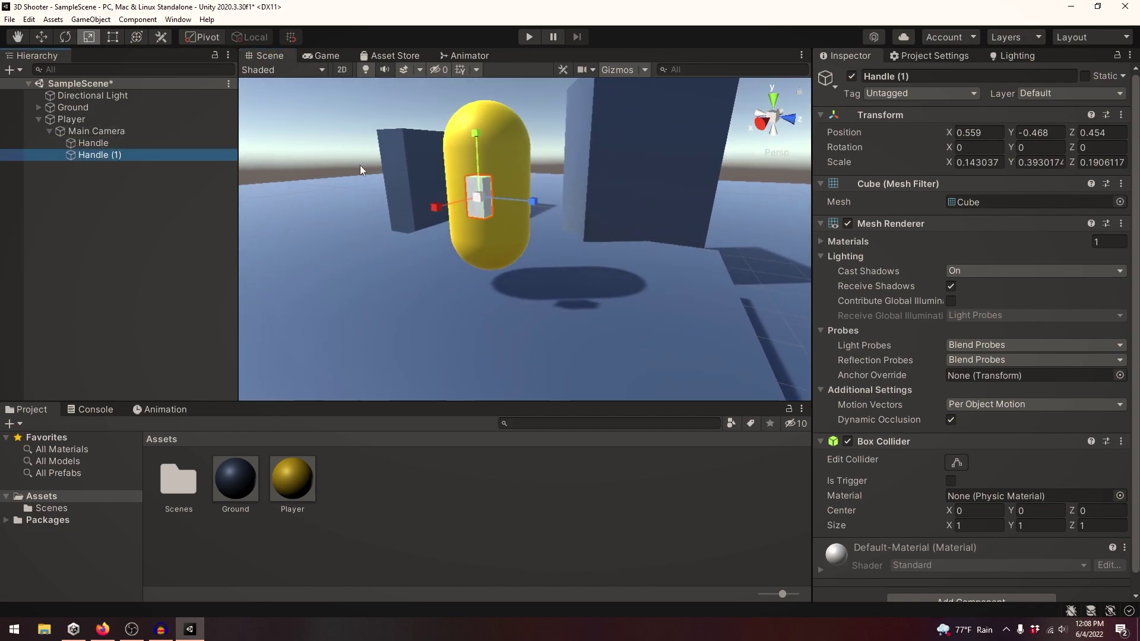
left_click(81, 156)
left_click(75, 177)
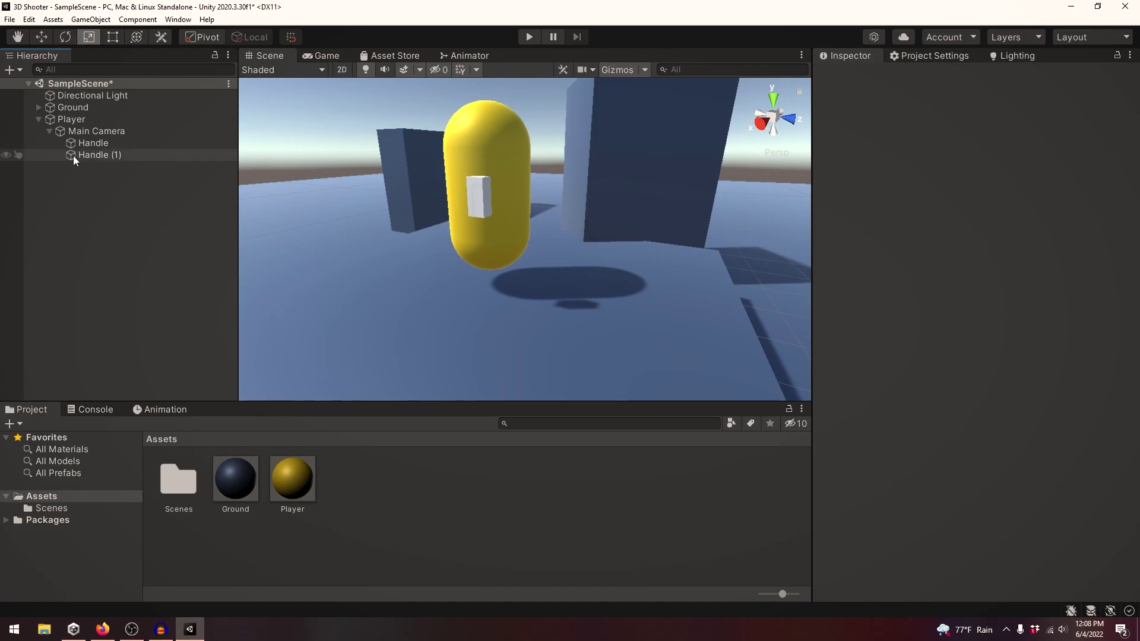
left_click(73, 156)
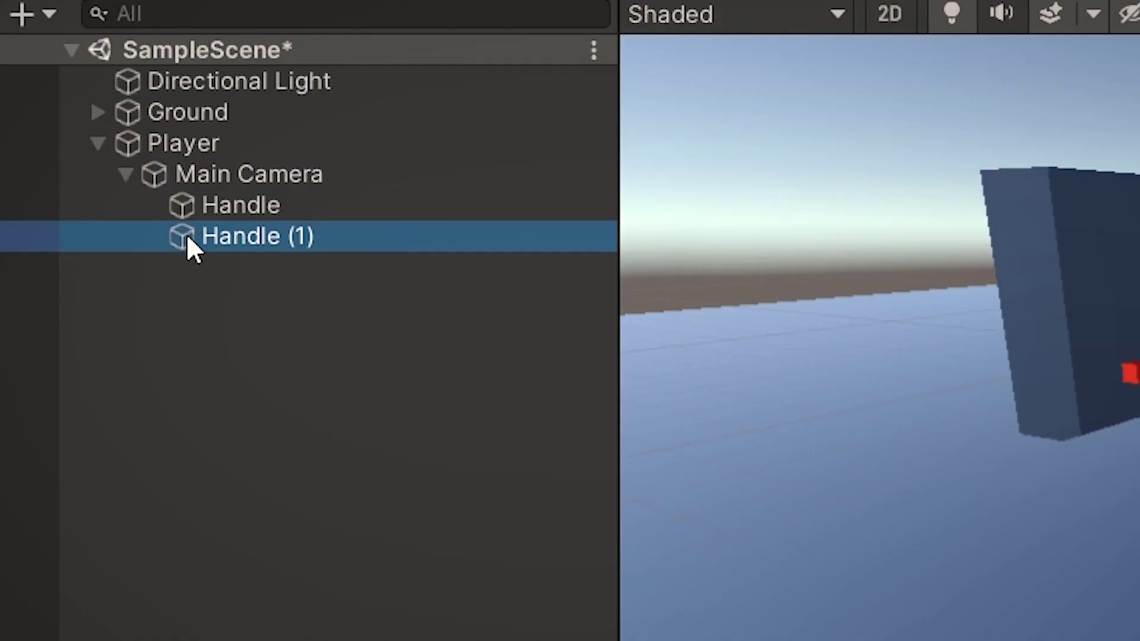
left_click_drag(186, 234, 229, 209)
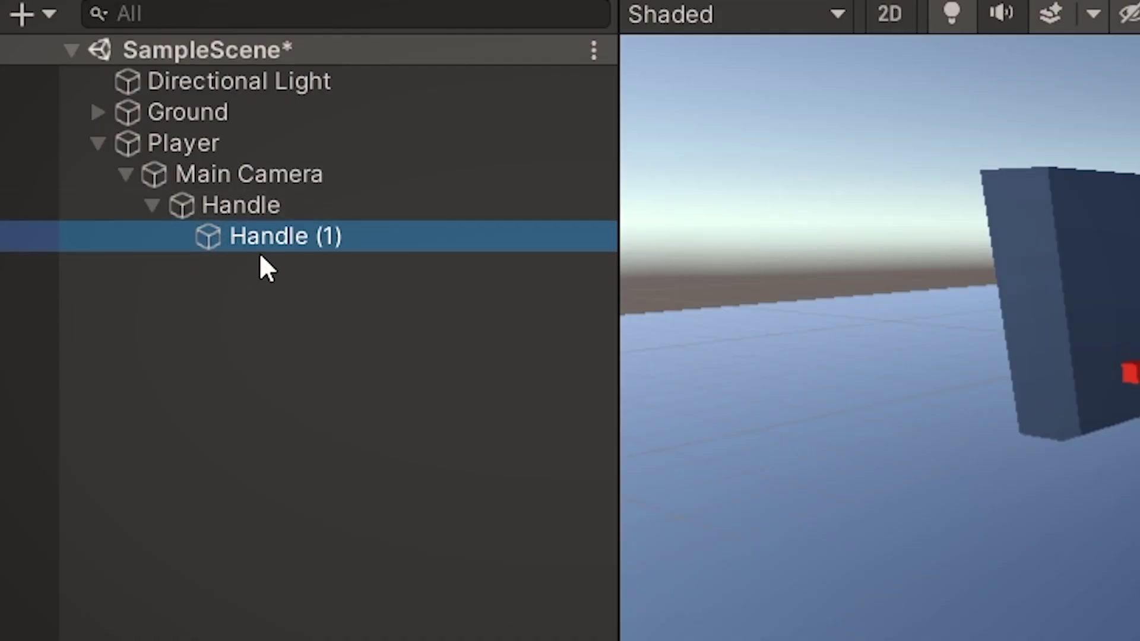
Step: Reshape Handle (1) into a long barrel, scaled about Y 0.466 and Z 6.26, at local position Y 0.267, Z 2.63
right_click_drag(503, 200, 611, 178)
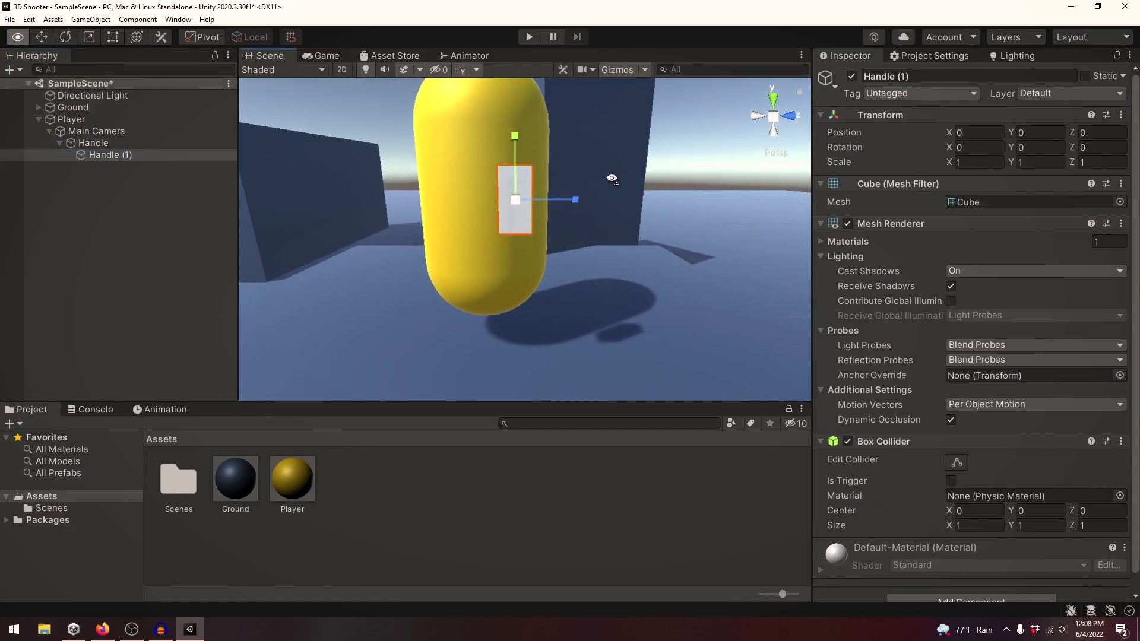
left_click(140, 143)
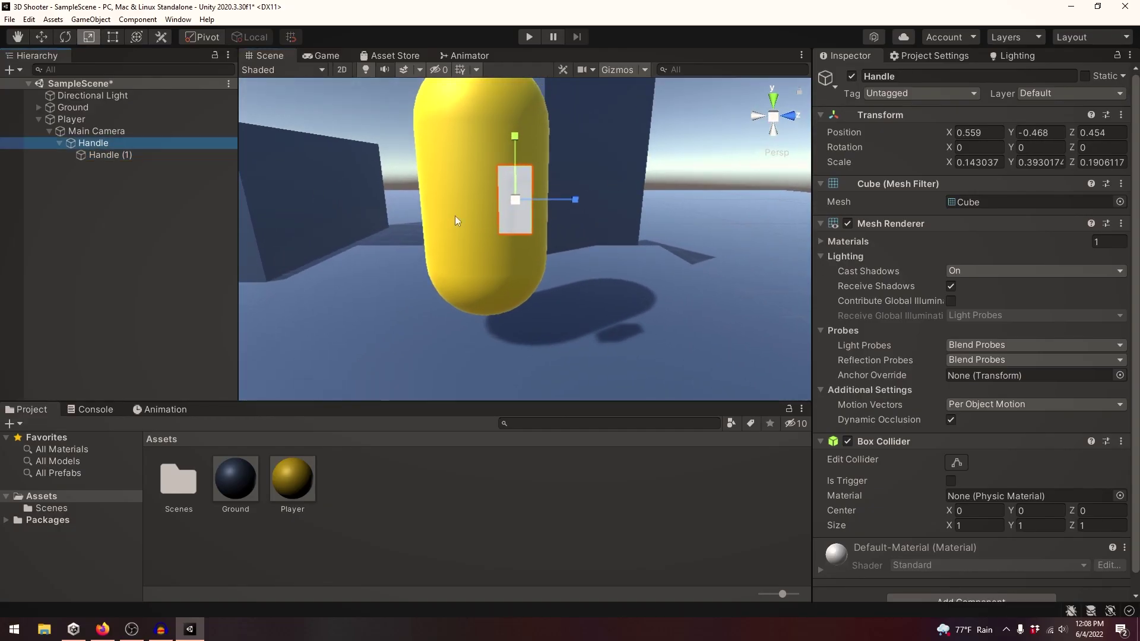
left_click(127, 154)
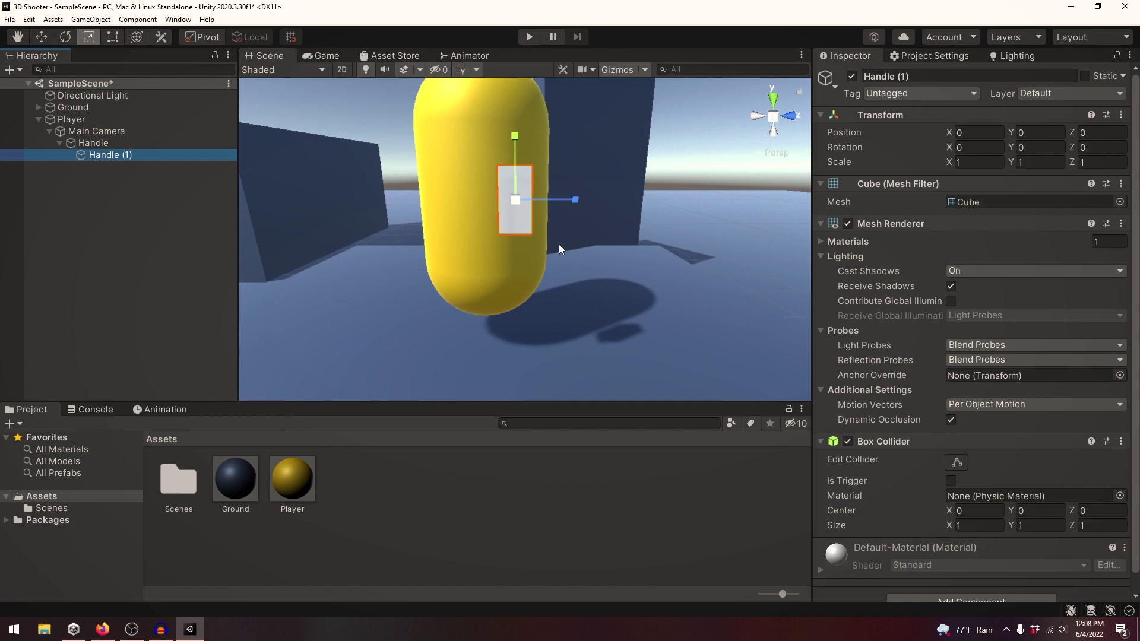
key("t")
left_click_drag(530, 201, 702, 201)
left_click(315, 55)
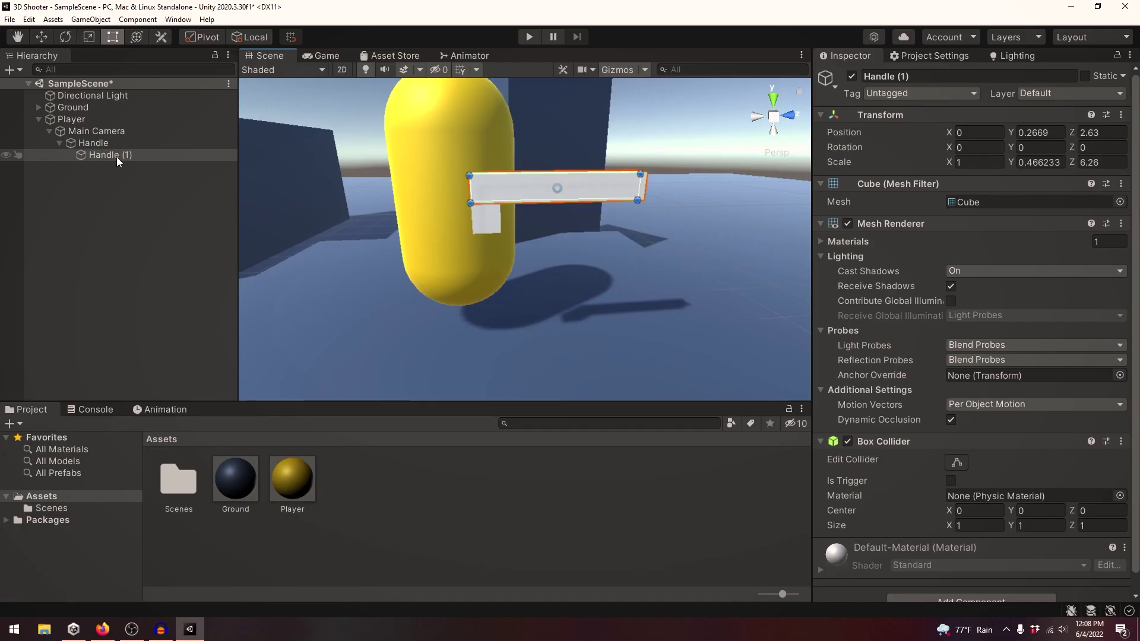
Step: Duplicate the barrel, resize the copy into a shorter block beneath it, and check the gun in the Game view
left_click(117, 157)
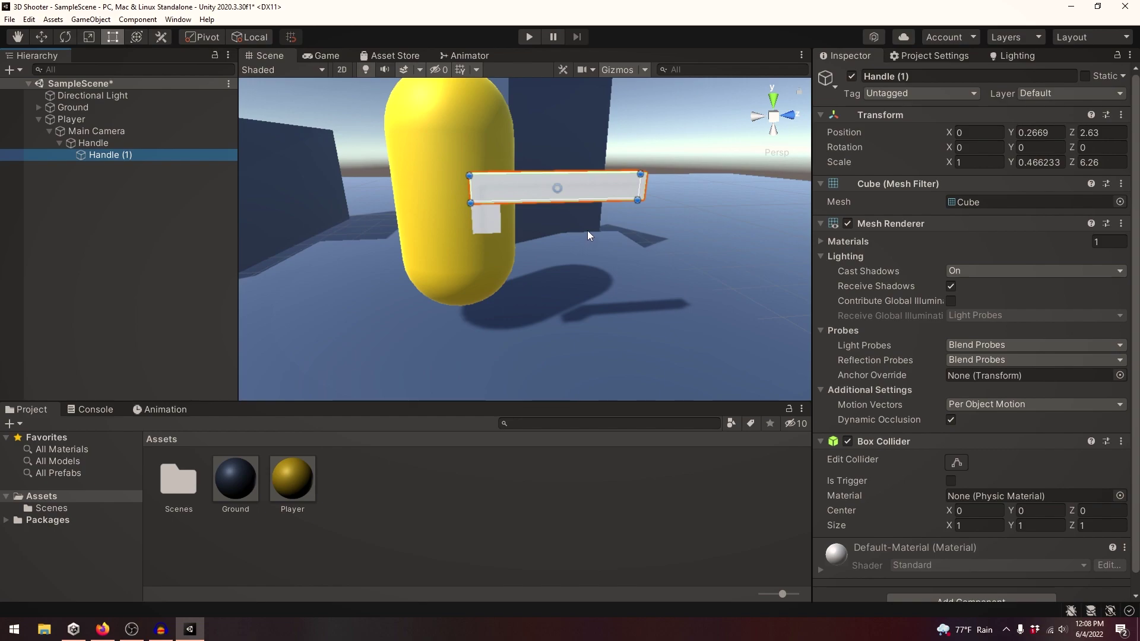
key("ctrl+d")
left_click_drag(470, 203, 511, 220)
left_click_drag(641, 174, 614, 185)
left_click(231, 233)
right_click_drag(680, 203, 489, 202)
key("d")
left_click_drag(489, 203, 389, 193, "alt")
left_click(320, 56)
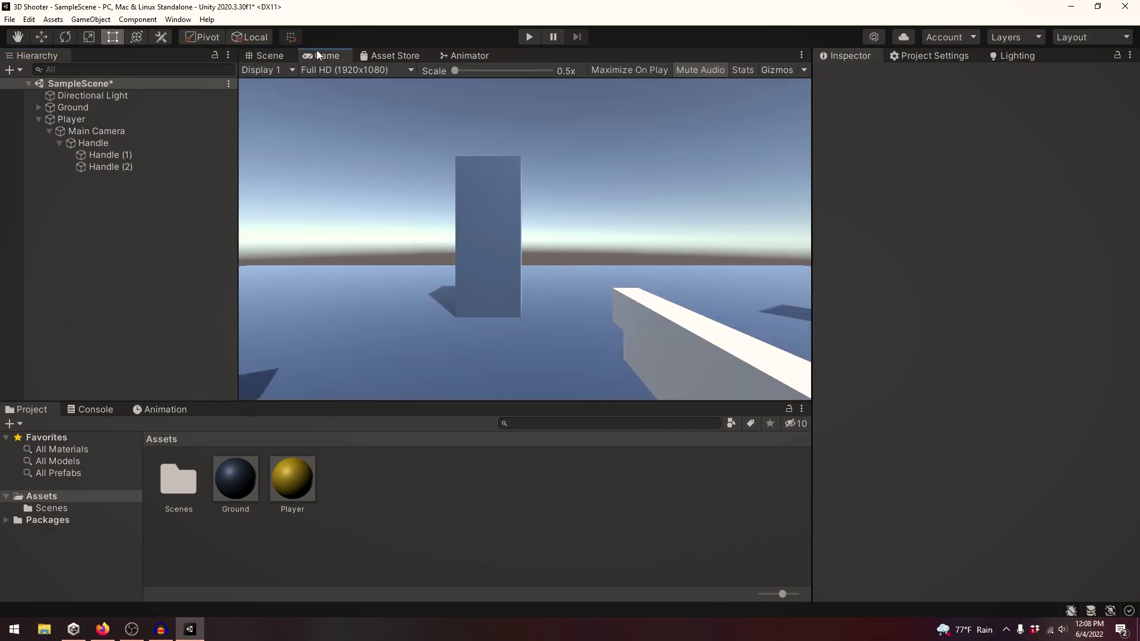
Step: Move the Handle with its child parts forward to Z 0.615 and preview the gun in the Game view
left_click(270, 54)
left_click(175, 143)
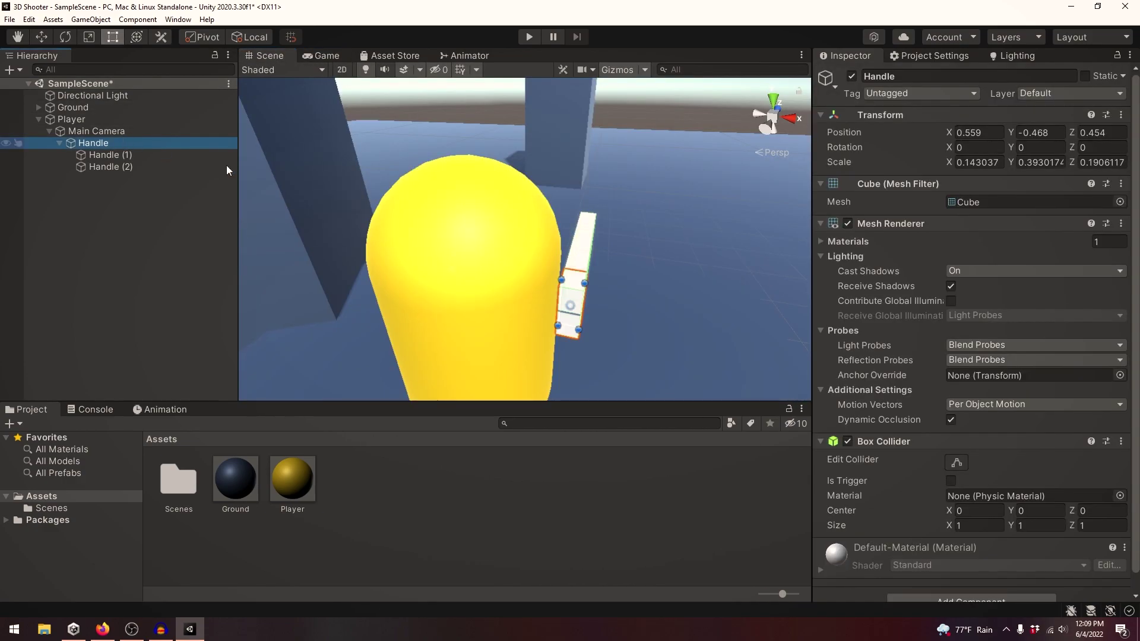
left_click_drag(691, 218, 361, 226, "alt")
left_click_drag(500, 271, 534, 270)
left_click(324, 55)
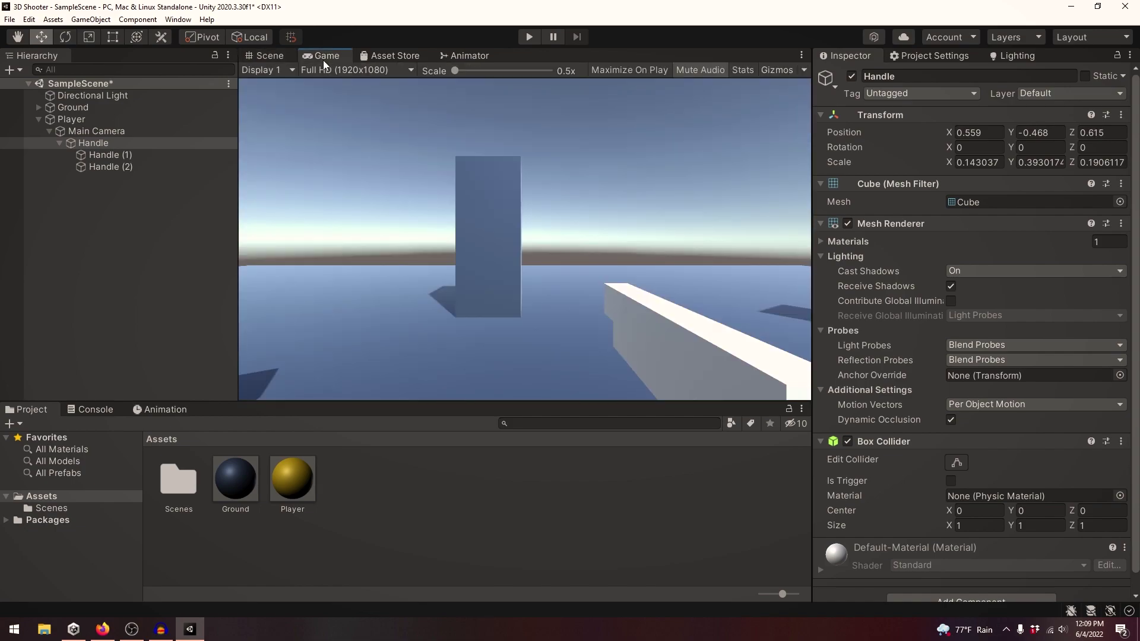
Step: Create a new material named Gun in the Assets folder
left_click(286, 58)
left_click_drag(368, 113, 481, 35, "alt")
left_click(410, 445)
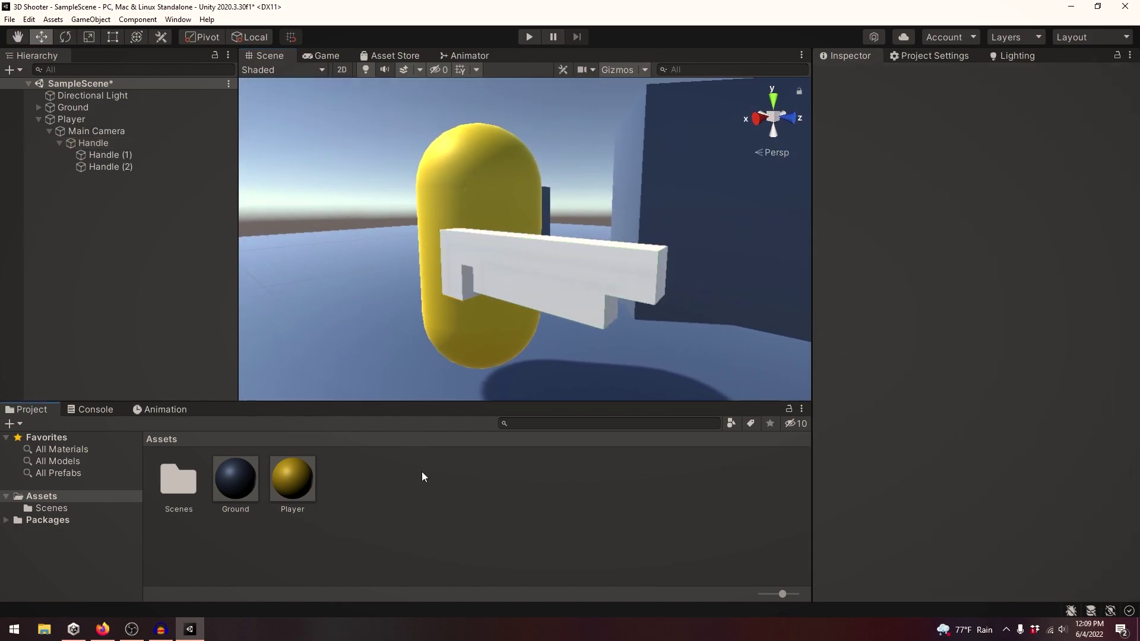
right_click(421, 472)
mouse_move(199, 81)
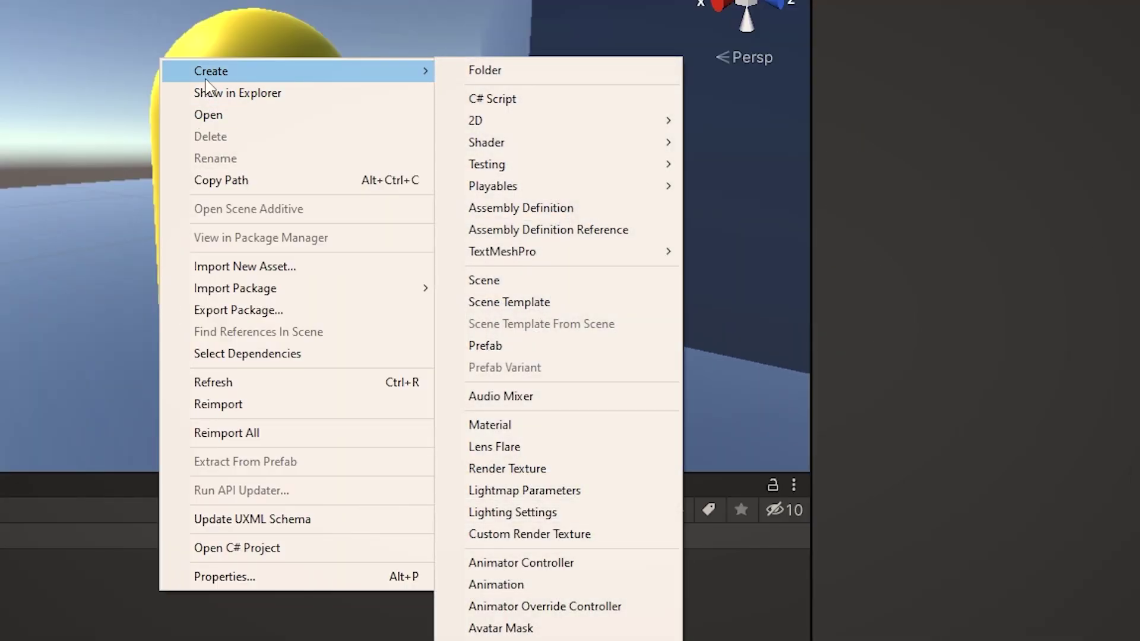
left_click(573, 426)
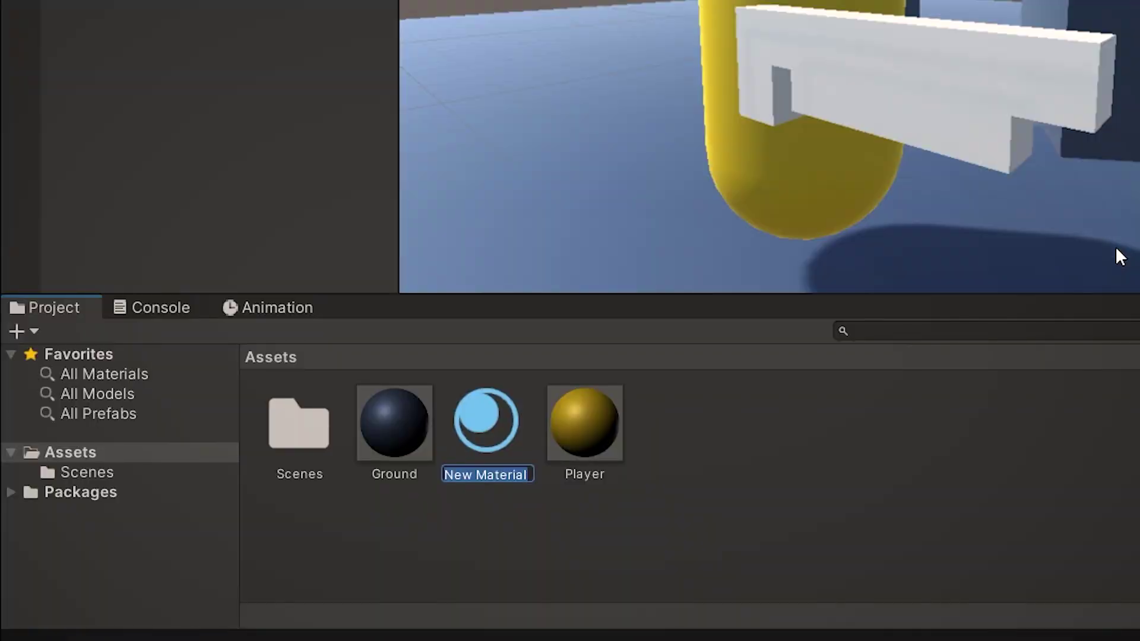
type("Gun")
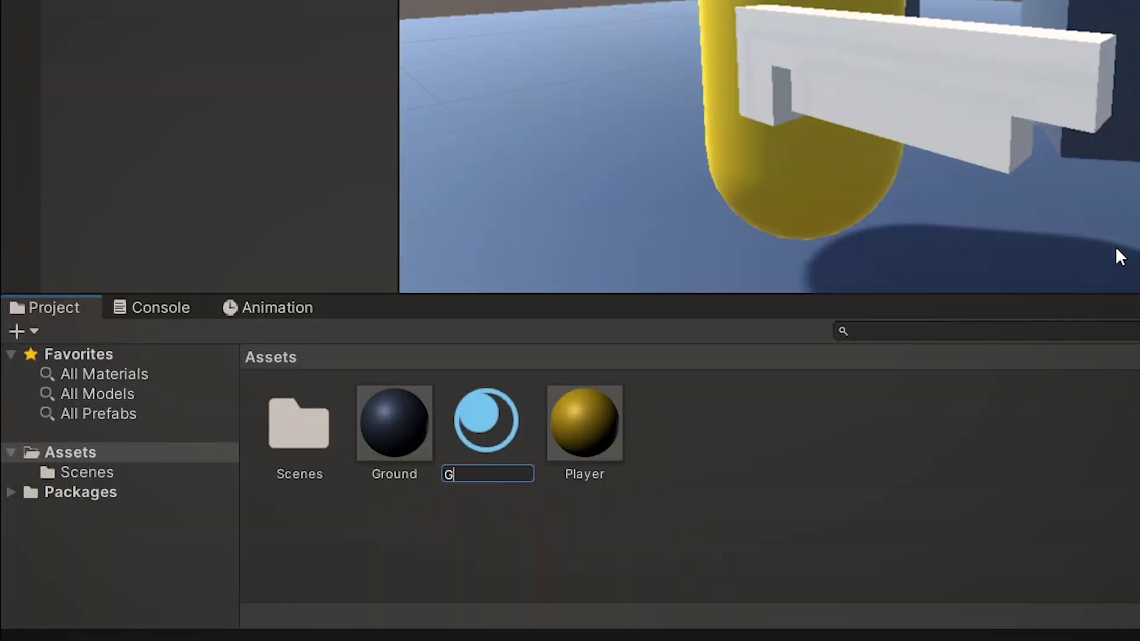
key("Return")
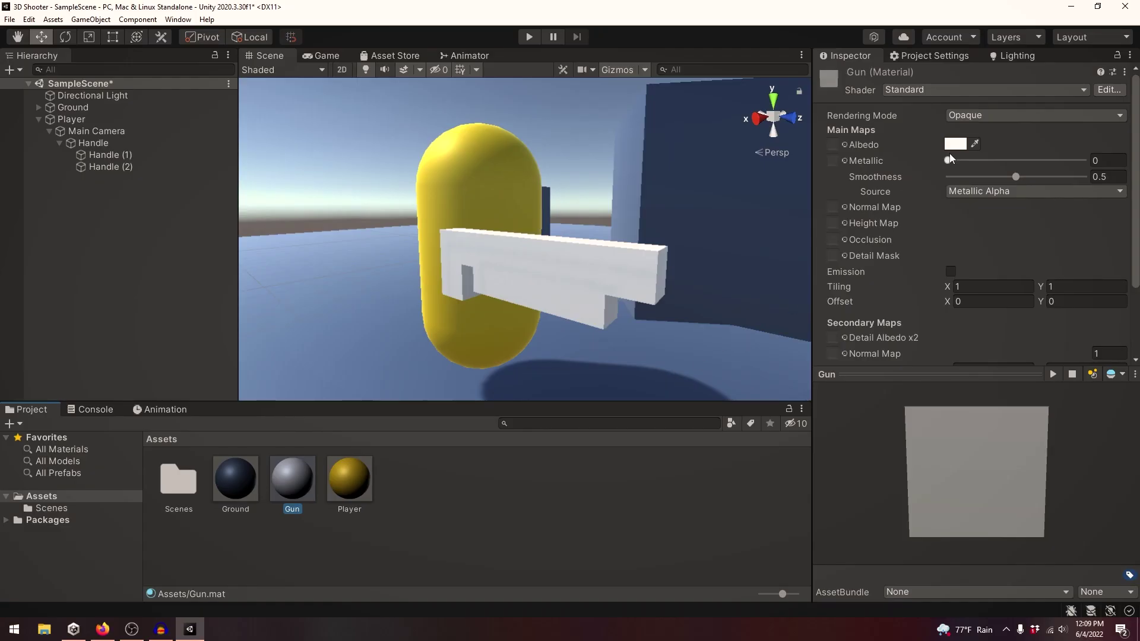
Step: Set the Gun material's albedo color to dark red, about hexadecimal 9F3636
left_click(954, 144)
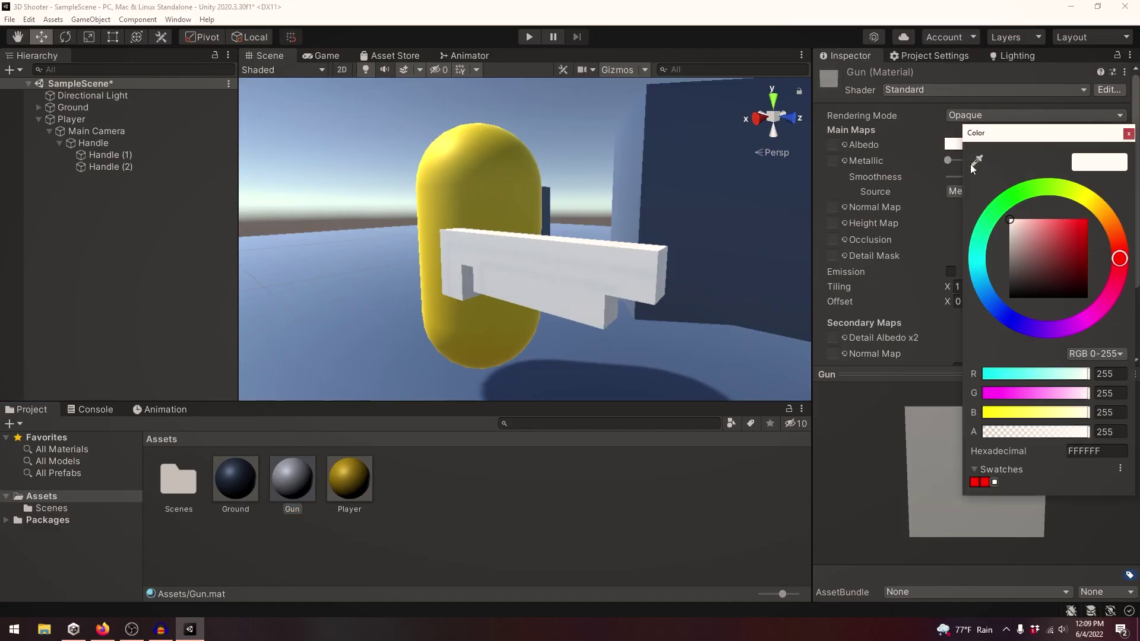
mouse_move(1032, 259)
left_mouse_down()
mouse_move(987, 279)
mouse_move(991, 303)
mouse_move(1122, 263)
left_mouse_up()
left_click(1062, 256)
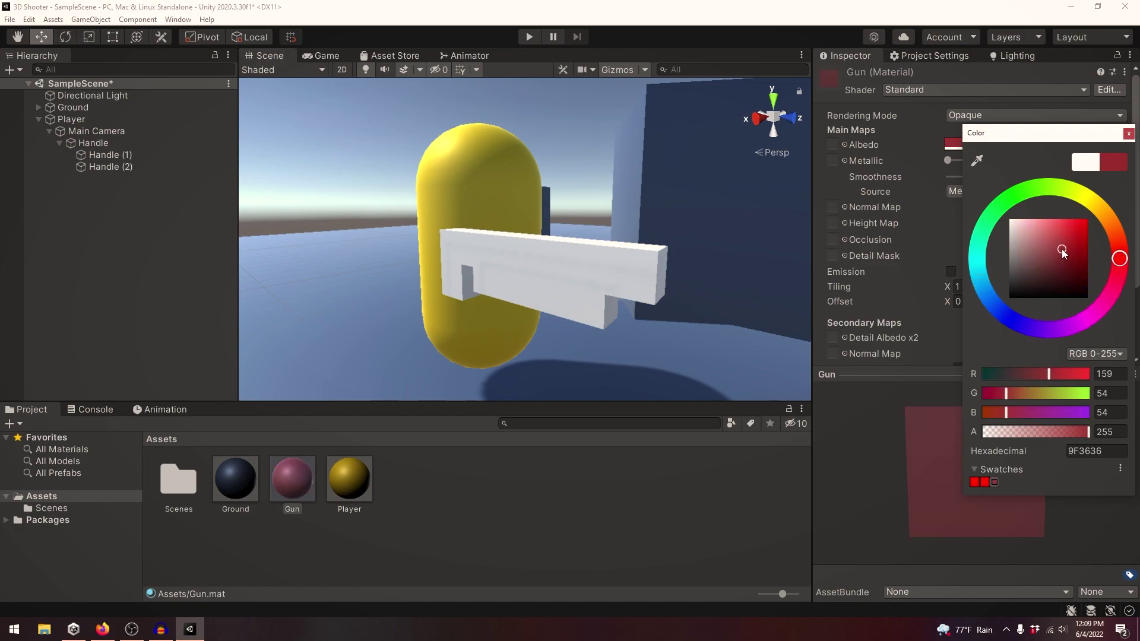
left_click(1127, 133)
Step: Apply the Gun material to the lower block, the barrel and the handle of the gun
left_click_drag(305, 446, 499, 290)
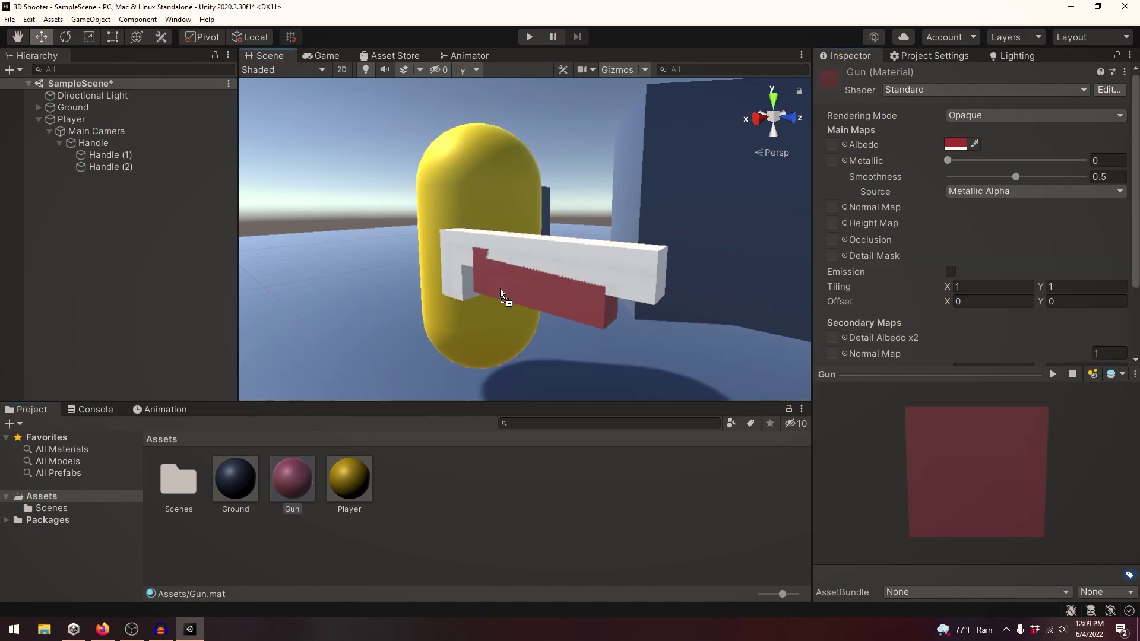
left_click_drag(311, 447, 519, 272)
left_click_drag(293, 497, 449, 286)
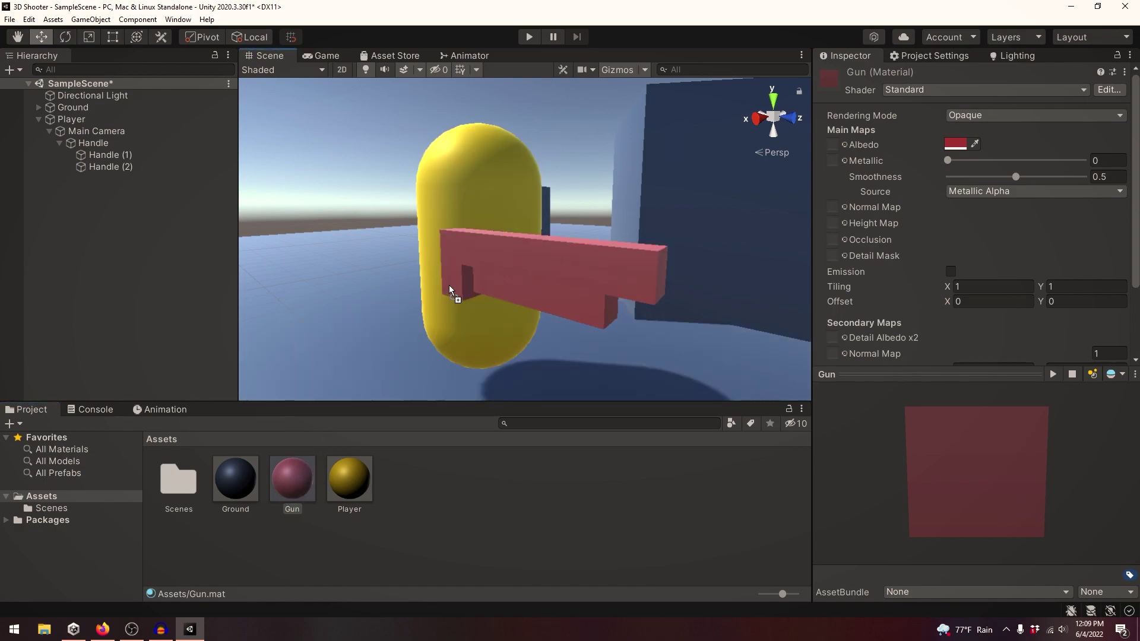